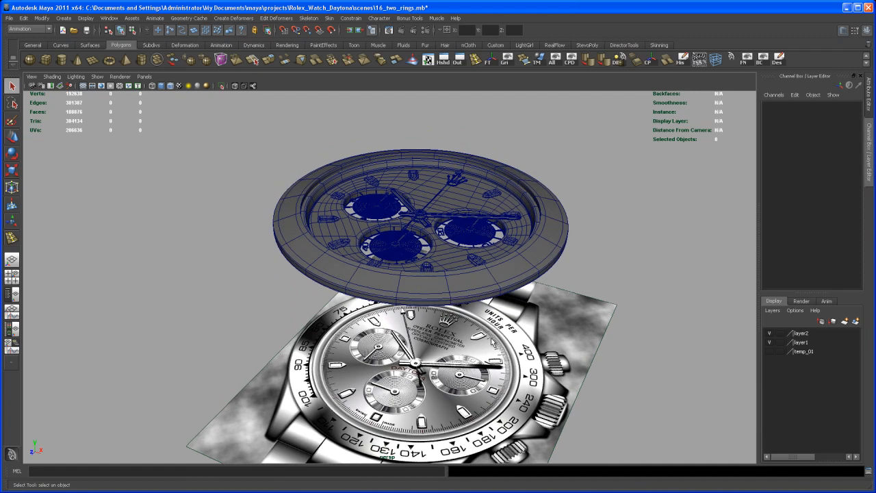
Assign the watch's outer bezel ring and the inner ring beside it to a new display layer.
left_click_drag(486, 324, 483, 335, "alt")
middle_click_drag(484, 335, 480, 353, "alt")
left_click_drag(419, 347, 481, 353, "alt")
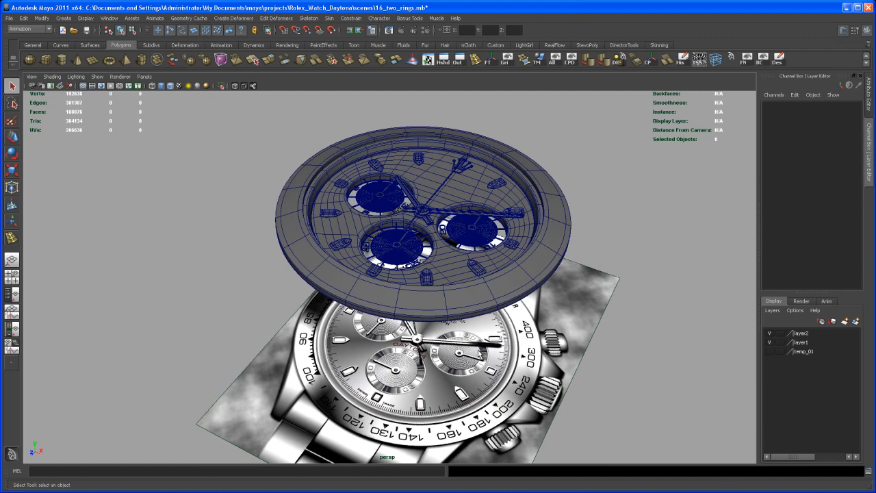
left_click(563, 214)
left_click(544, 211, "shift")
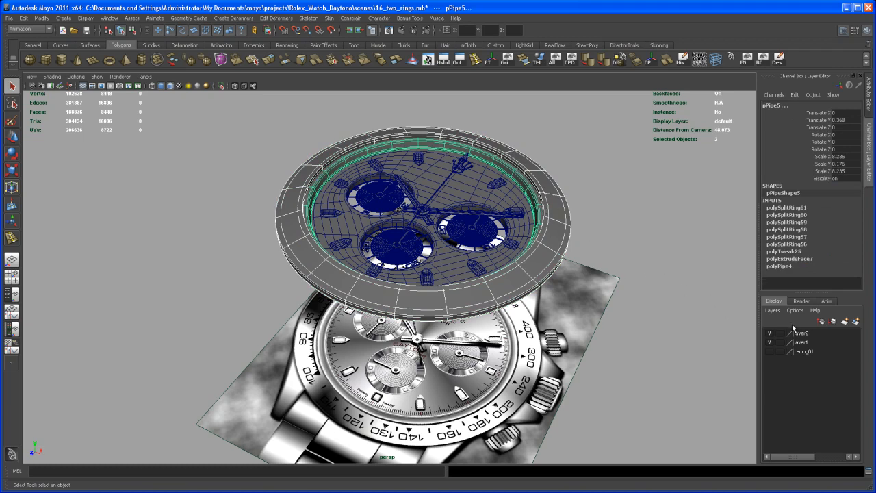
left_click(856, 321)
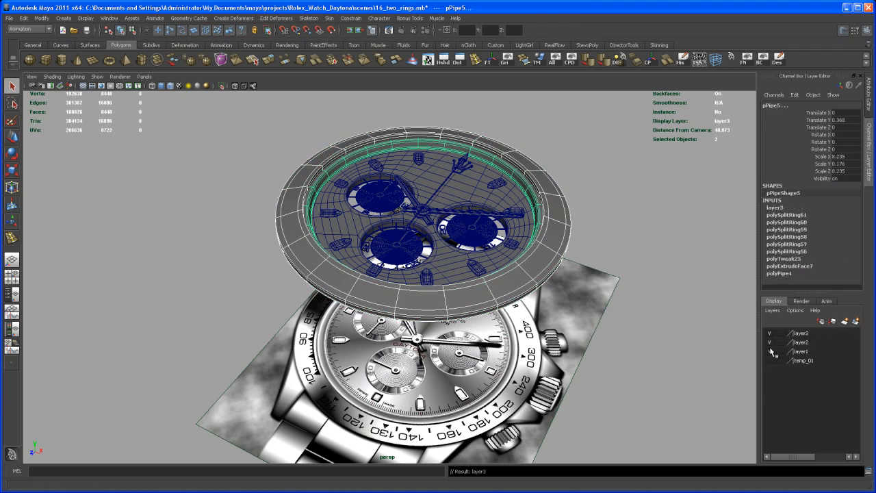
Hide layer1, layer2 and layer3 so only the watch reference image is left in the perspective view.
left_click(770, 352)
left_click(770, 342)
left_click(770, 334)
left_click_drag(578, 345, 521, 371, "alt")
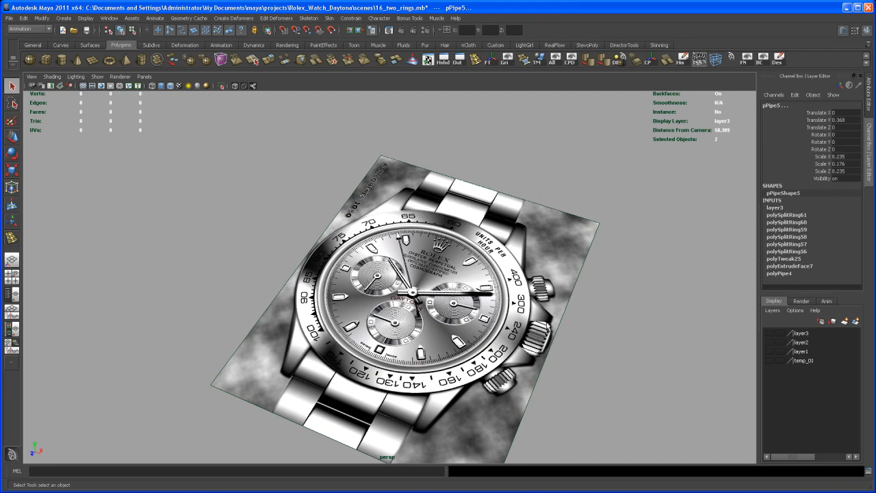
Switch to Firefox and play the Cosmograph Daytona video on the Rolex site to examine the case from the side.
key("alt+Tab")
key("alt+Tab")
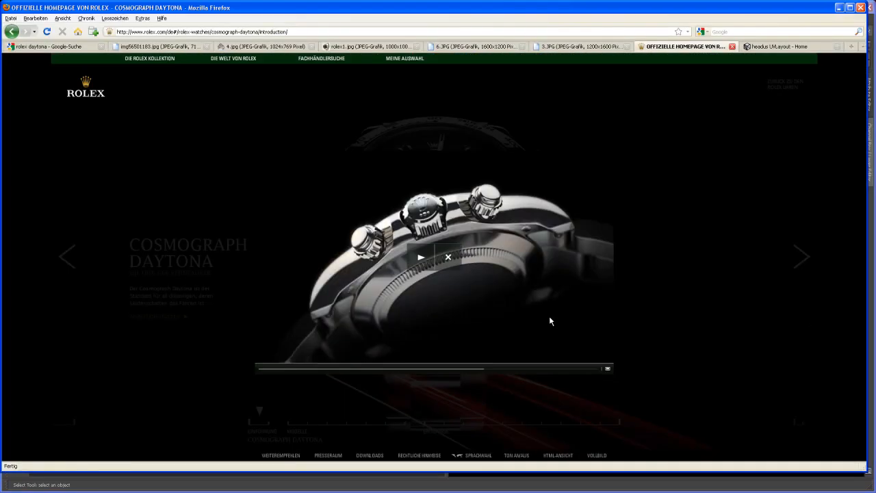
left_click(421, 258)
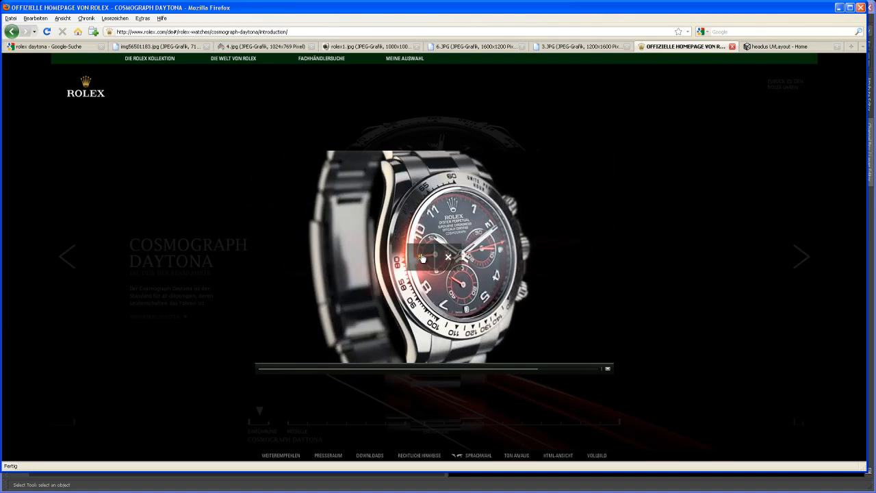
left_click(393, 370)
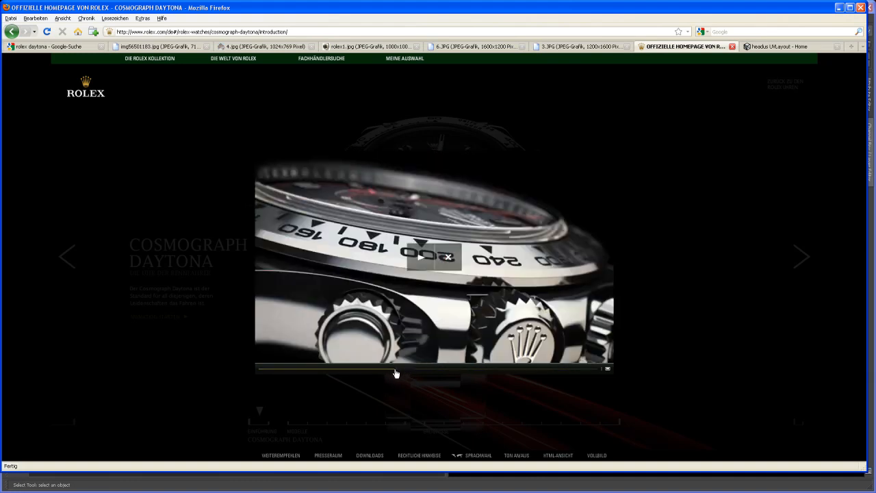
left_click_drag(396, 370, 409, 370)
left_click(420, 256)
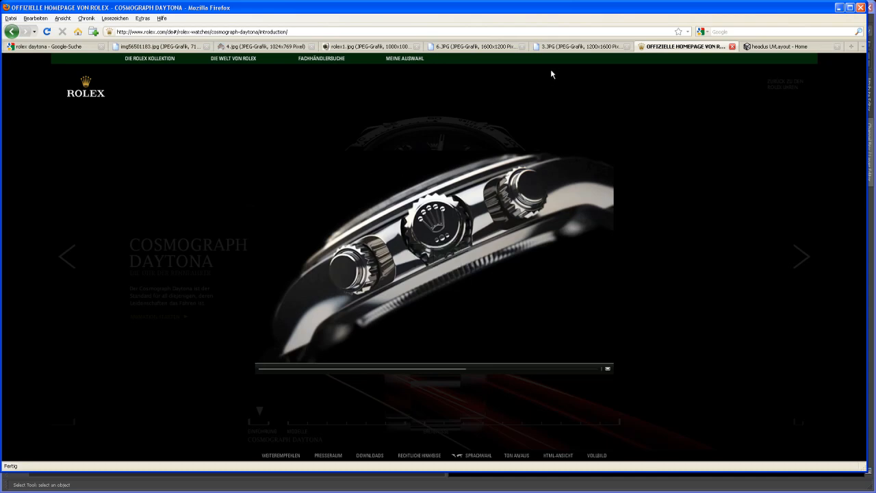
Examine the case and lug shape in the reference photos 3.JPG, 6.JPG and rolex1.jpg, and return to Maya.
left_click(579, 47)
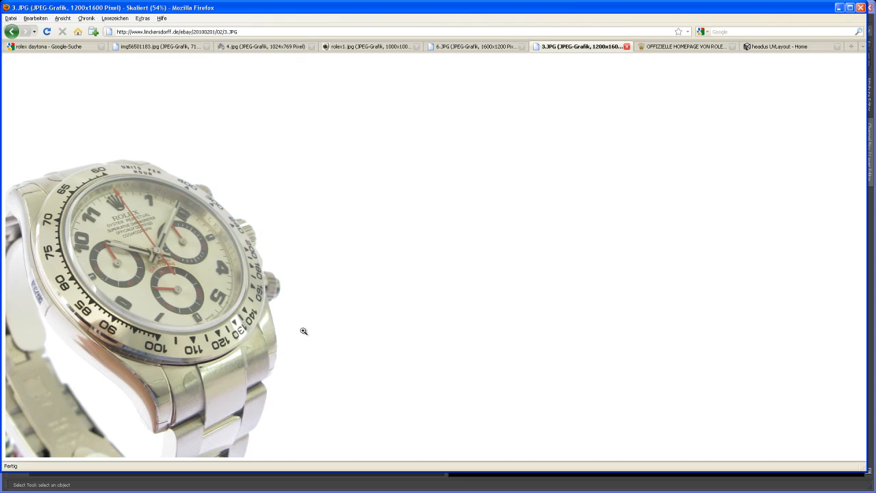
left_click(497, 47)
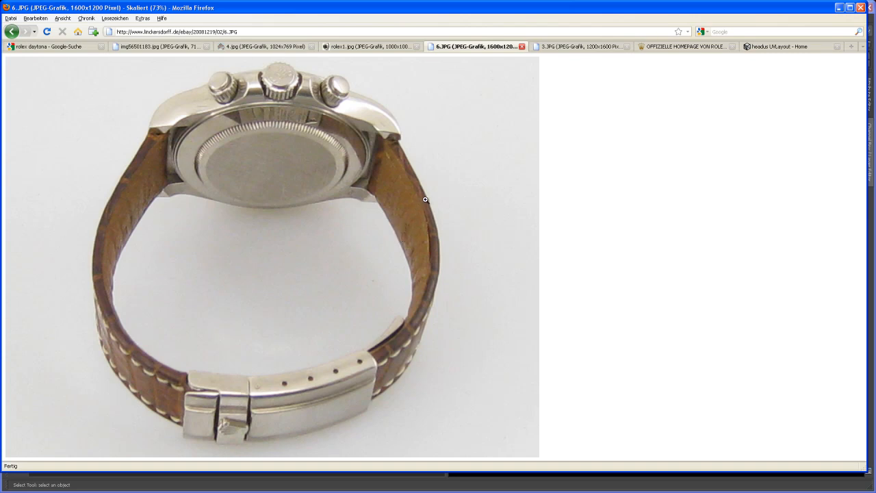
left_click(388, 47)
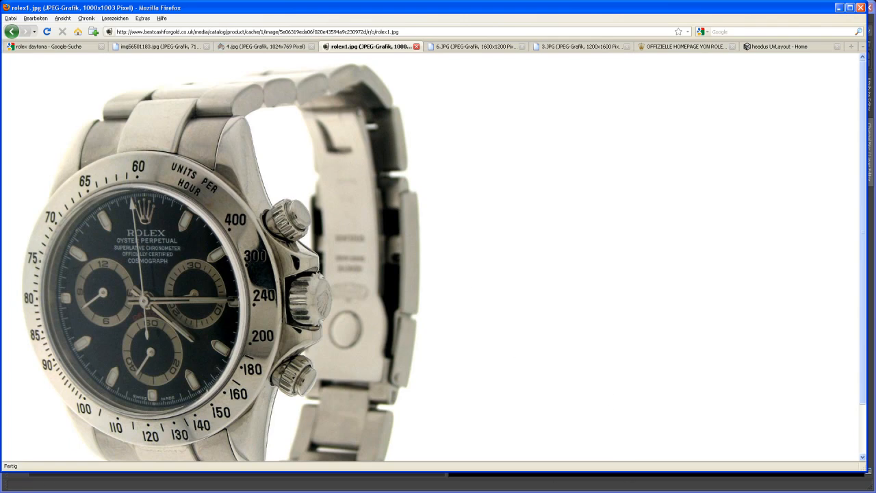
key("alt+Tab")
Create a polygon cylinder and set its axis subdivisions to 52.
left_click_drag(511, 293, 481, 312, "alt")
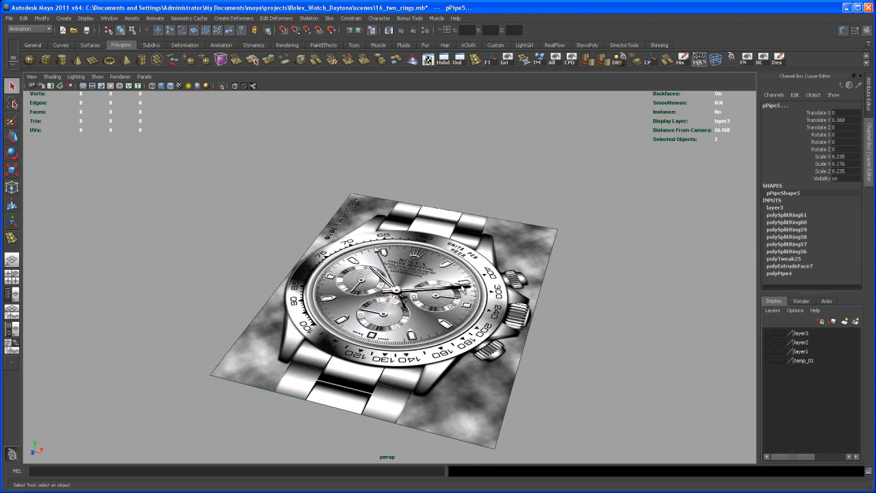
left_click(61, 59)
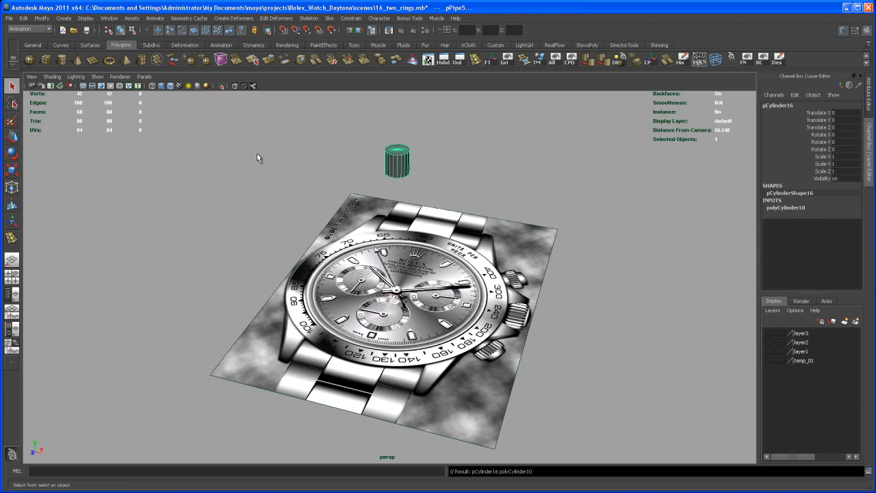
key("r")
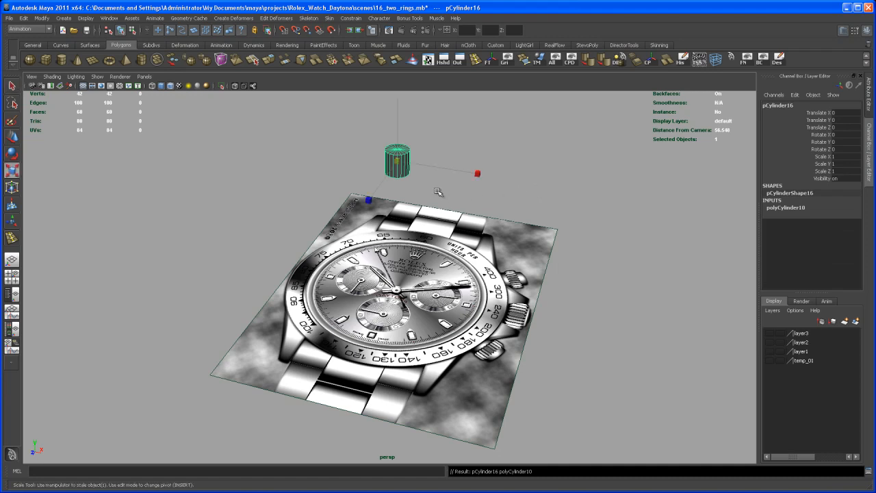
left_click(801, 209)
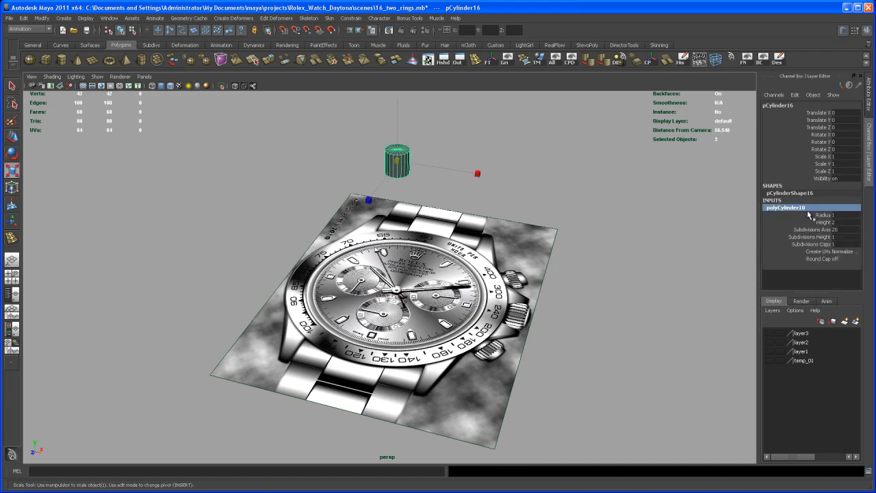
left_click(848, 230)
type("52")
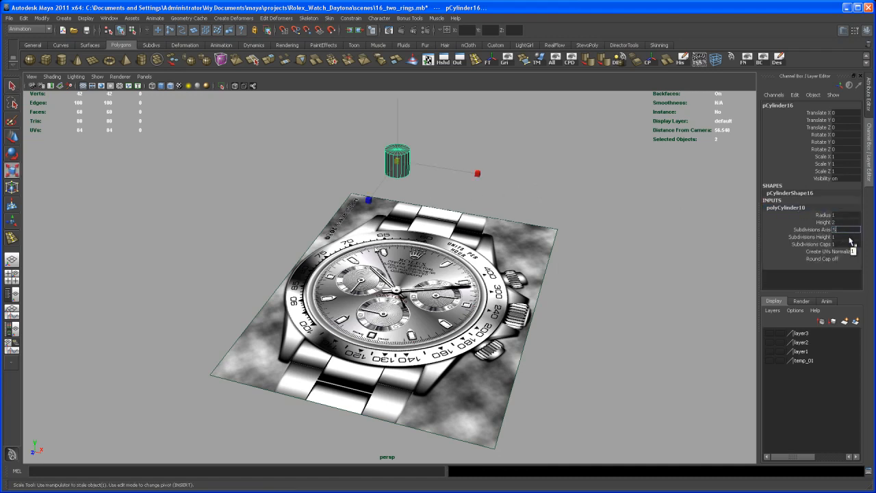
key("Return")
Scale the cylinder uniformly to about 9.992 in the top view to match the outer edge of the bezel.
left_click_drag(522, 260, 509, 292, "alt")
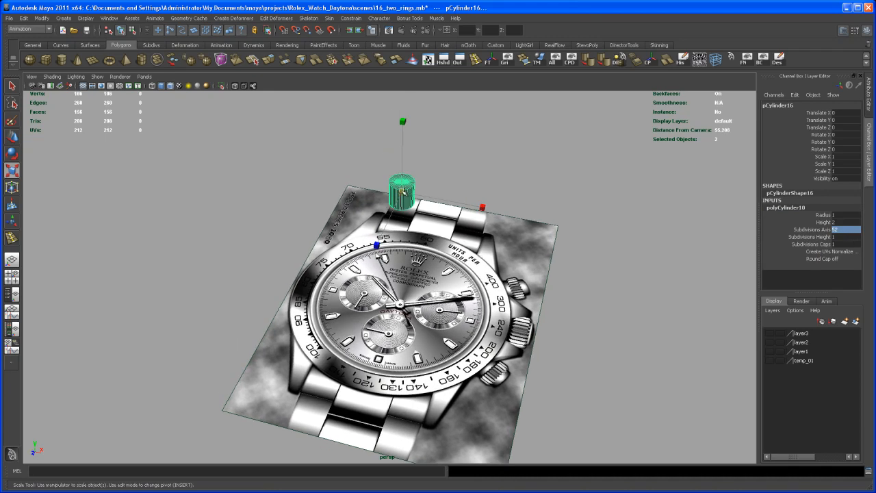
key("space")
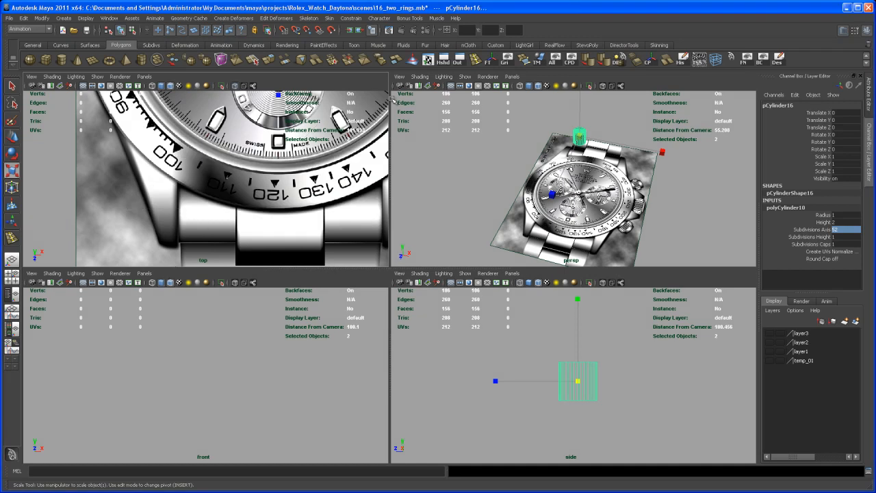
key("space")
scroll(328, 241, "down", 5)
key("r")
left_click_drag(408, 186, 506, 122)
left_click_drag(379, 213, 449, 164)
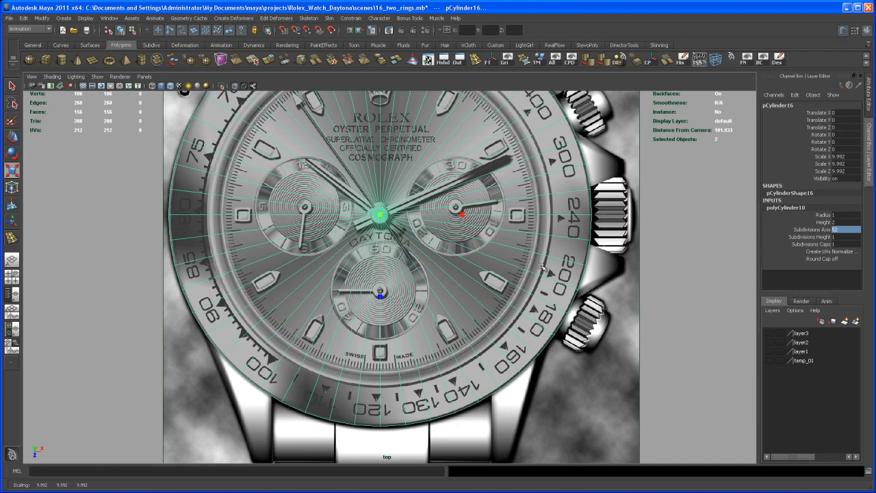
Flatten the cylinder into a thin disc with a Scale Y of about 0.537.
key("space")
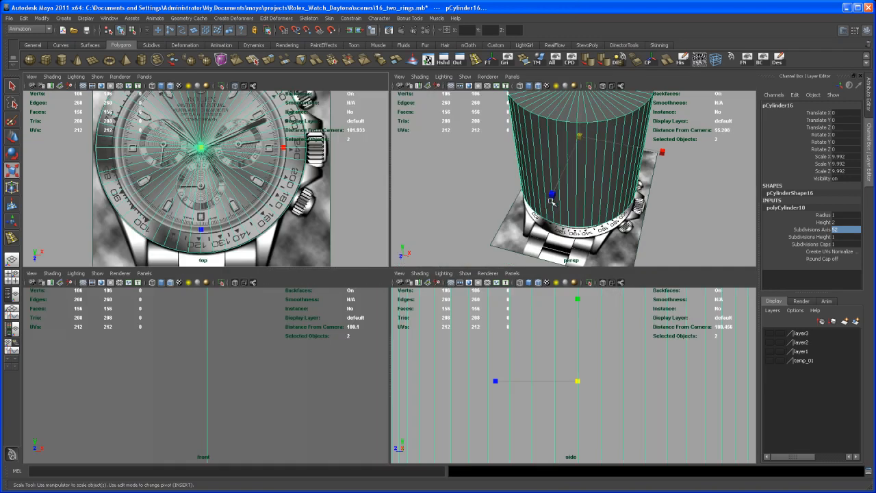
key("space")
left_click_drag(497, 283, 491, 260, "alt")
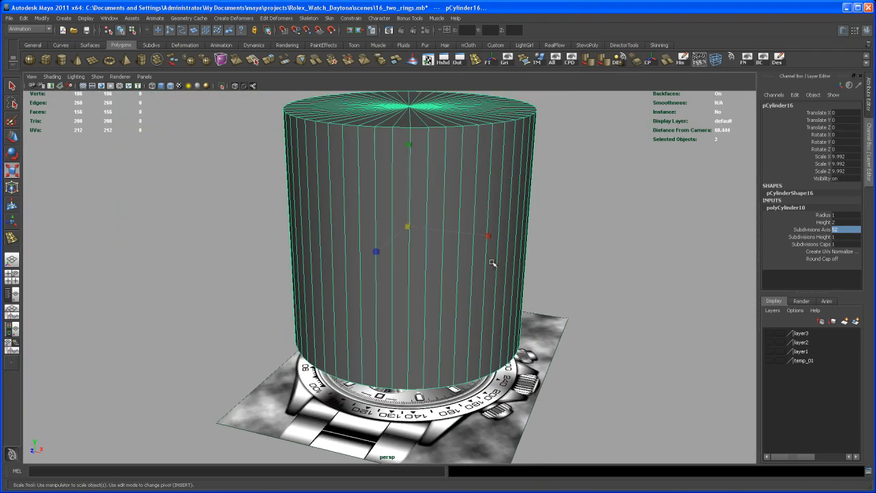
left_click_drag(409, 144, 420, 225)
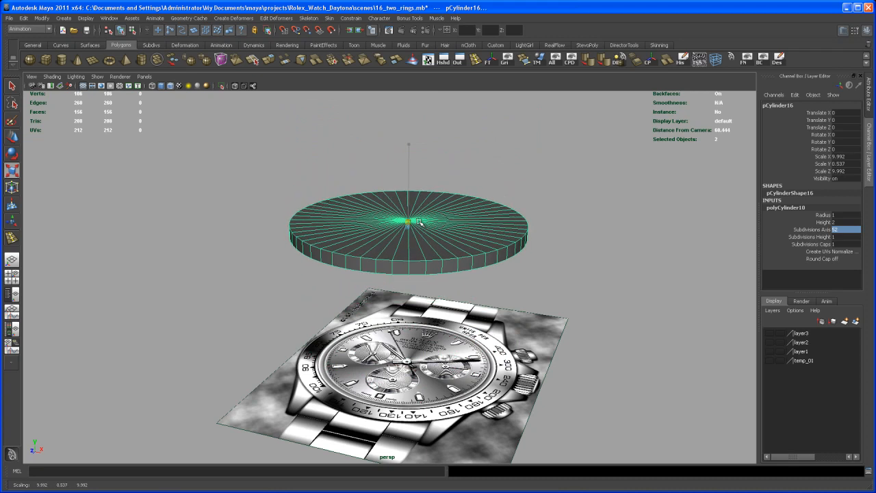
Set the disc's cap subdivisions to 4 and its height subdivisions to 3.
left_click(813, 243)
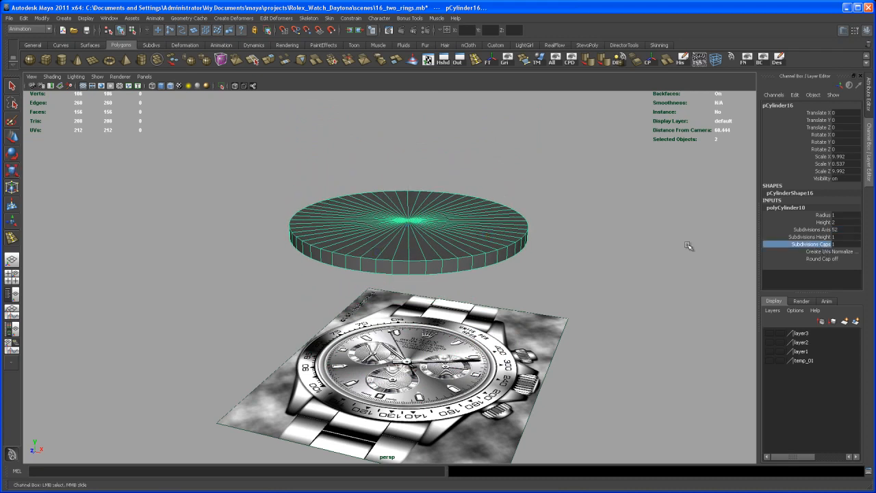
middle_click_drag(579, 226, 587, 242)
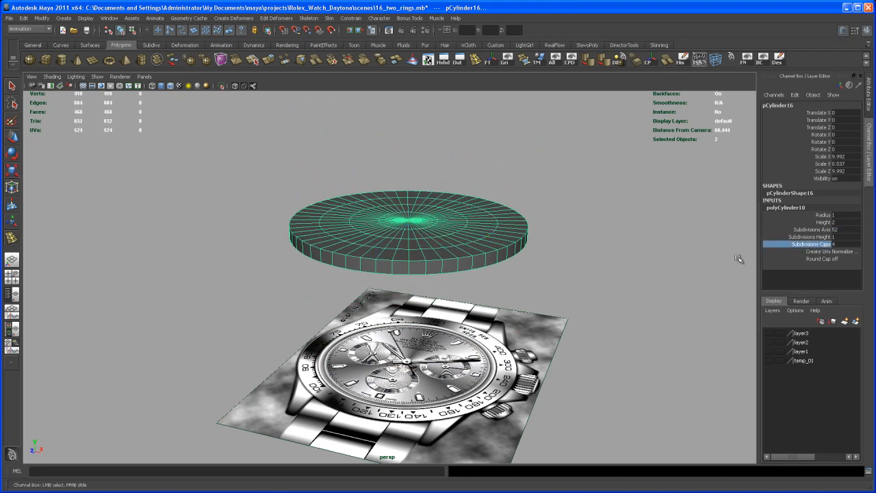
left_click_drag(632, 248, 633, 283, "alt")
right_click_drag(633, 282, 660, 314, "alt")
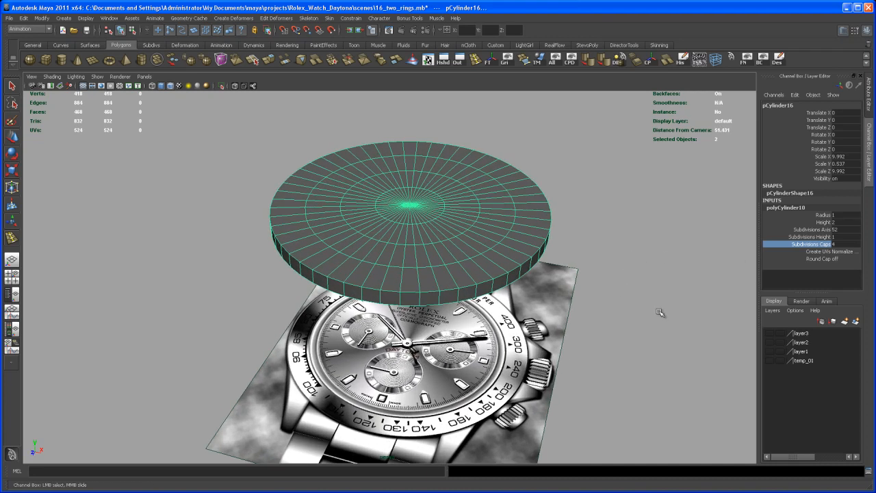
left_click(825, 237)
middle_click_drag(587, 272, 592, 278)
left_click_drag(592, 297, 604, 287, "alt")
right_click_drag(604, 288, 567, 297, "alt")
left_click_drag(567, 298, 510, 276, "alt")
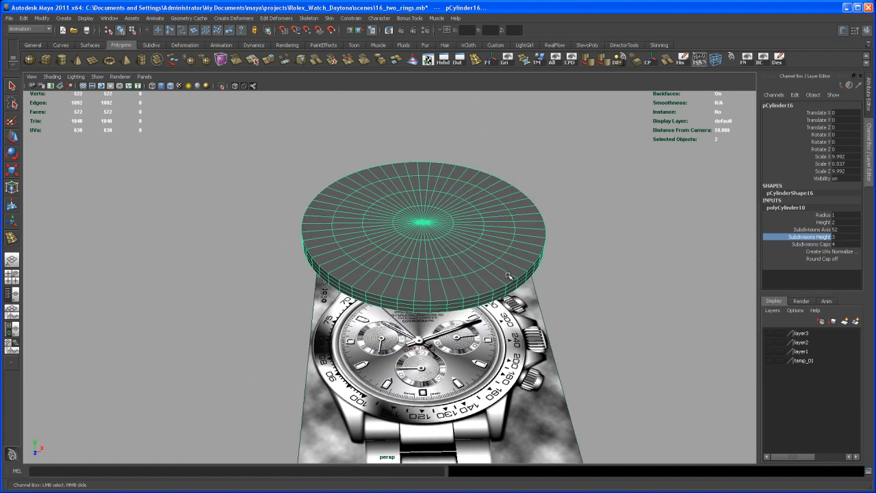
Lower the disc to a Translate Y of about -4.446 and turn on the viewport grid.
key("w")
left_click_drag(477, 281, 464, 230, "alt")
left_click_drag(431, 207, 422, 248)
left_click(507, 60)
left_click_drag(522, 205, 505, 249, "alt")
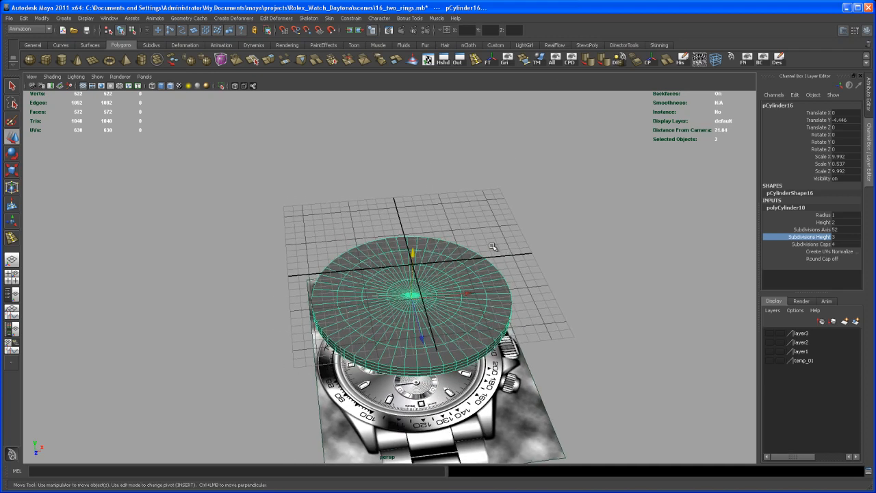
Create a polygon cube and scale it uniformly to about 16.812 in the shaded top view, over the disc.
left_click(46, 60)
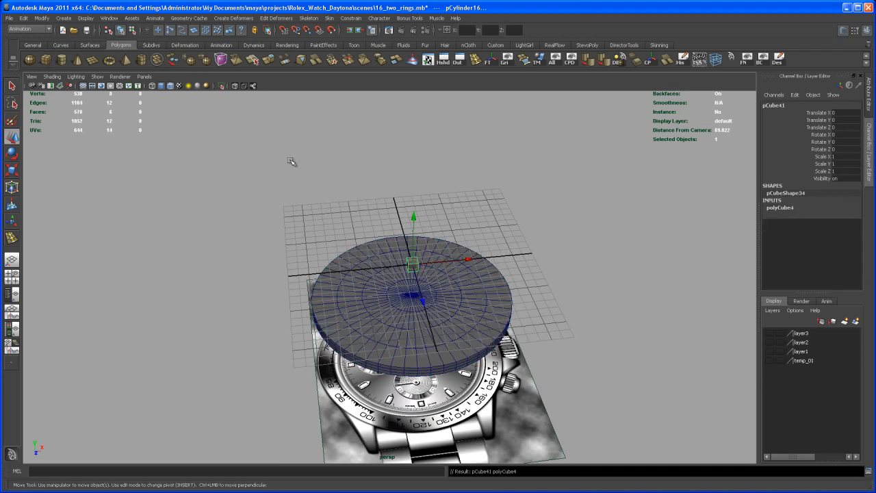
left_click_drag(502, 303, 499, 295, "alt")
key("space")
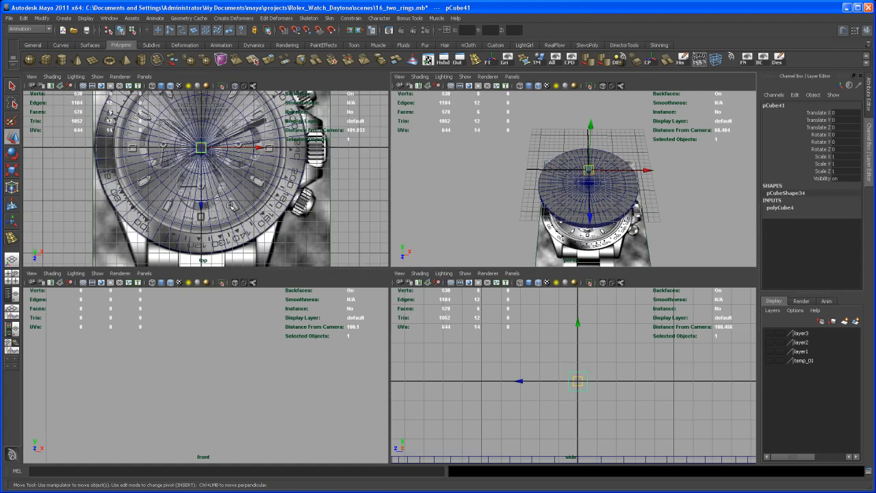
key("space")
scroll(301, 164, "down", 2)
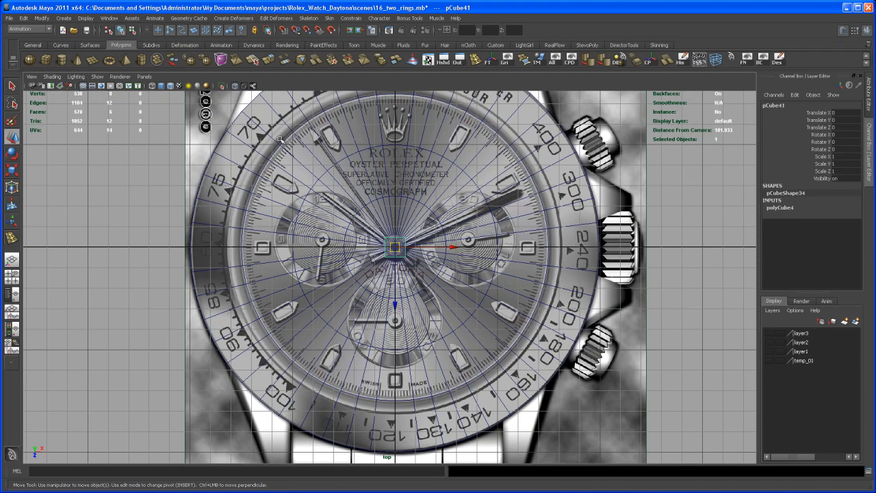
key("5")
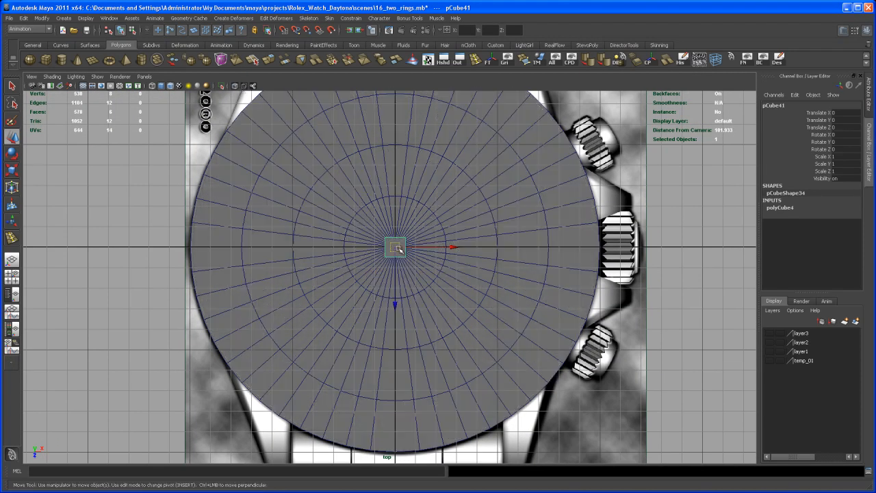
key("r")
left_click_drag(397, 247, 465, 196)
left_click_drag(396, 247, 472, 196)
mouse_move(400, 250)
left_mouse_down()
mouse_move(425, 221)
mouse_move(385, 254)
left_mouse_up()
Compare the disc's scale values with those of the cube.
key("q")
left_click(590, 241)
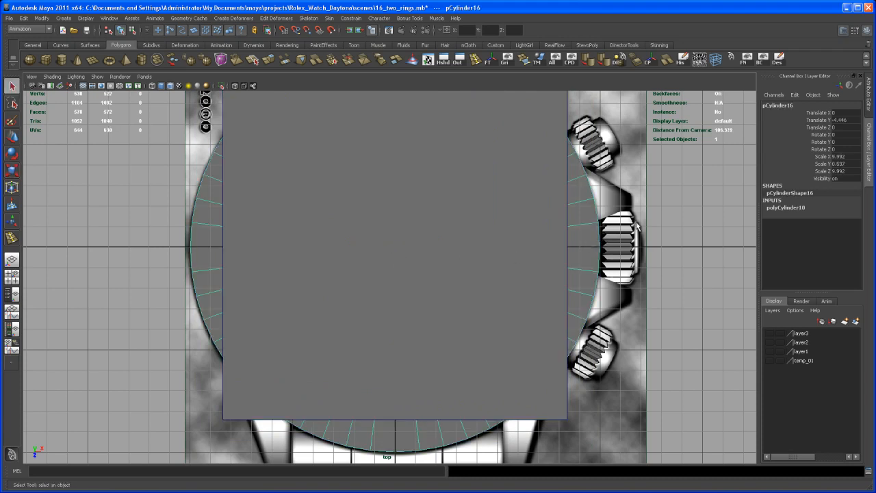
double_click(847, 158)
left_click(466, 240)
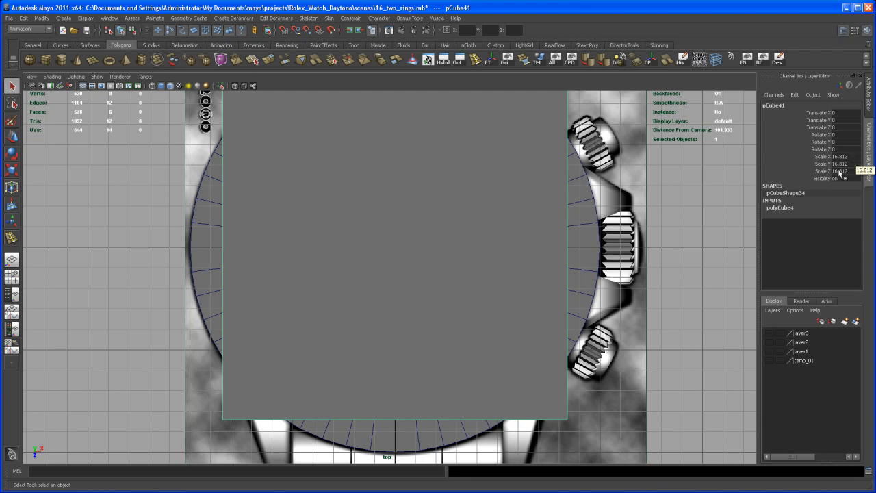
Scale the cube uniformly to about 19.943 so it spans the disc's full diameter in the top view, with X-ray display on.
key("r")
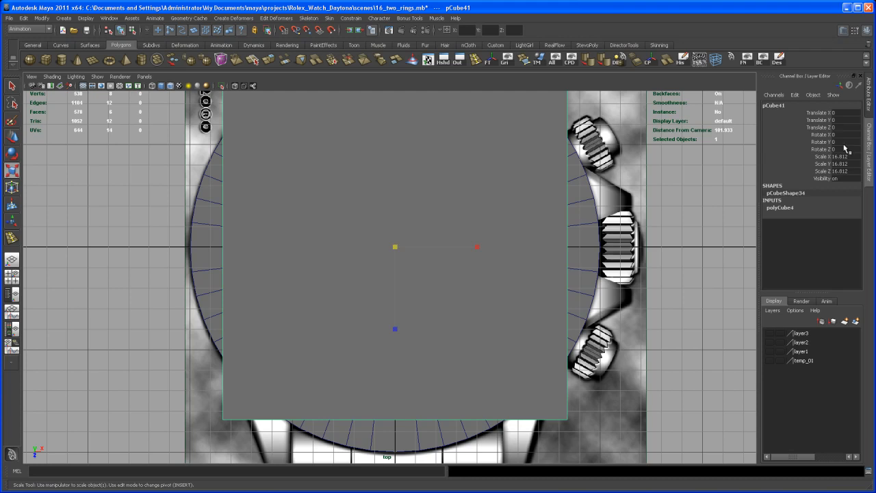
left_click(851, 157)
left_click_drag(397, 248, 449, 203)
middle_click_drag(430, 280, 553, 339, "alt")
right_click_drag(548, 345, 619, 358, "alt")
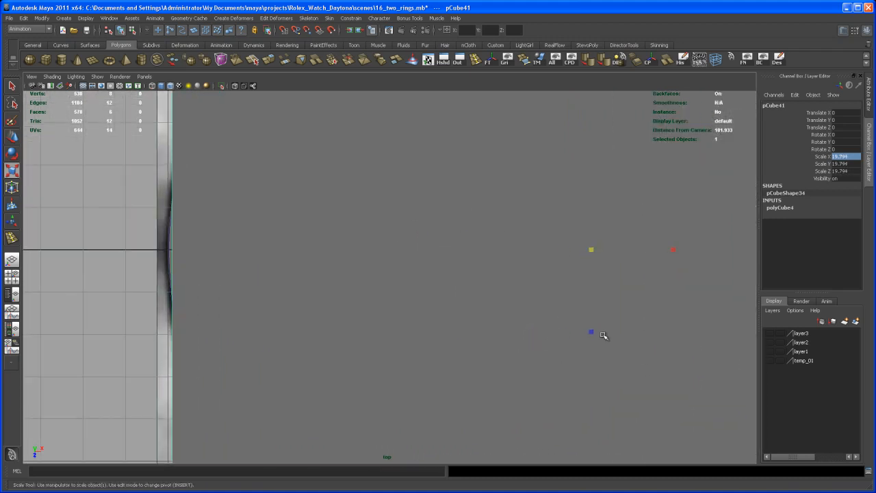
left_click_drag(596, 247, 598, 245)
right_click_drag(577, 258, 519, 264, "alt")
middle_click_drag(474, 279, 393, 238, "alt")
middle_click_drag(468, 309, 446, 208, "alt")
right_click_drag(480, 279, 464, 285, "alt")
middle_click_drag(464, 285, 453, 332, "alt")
left_click(234, 87)
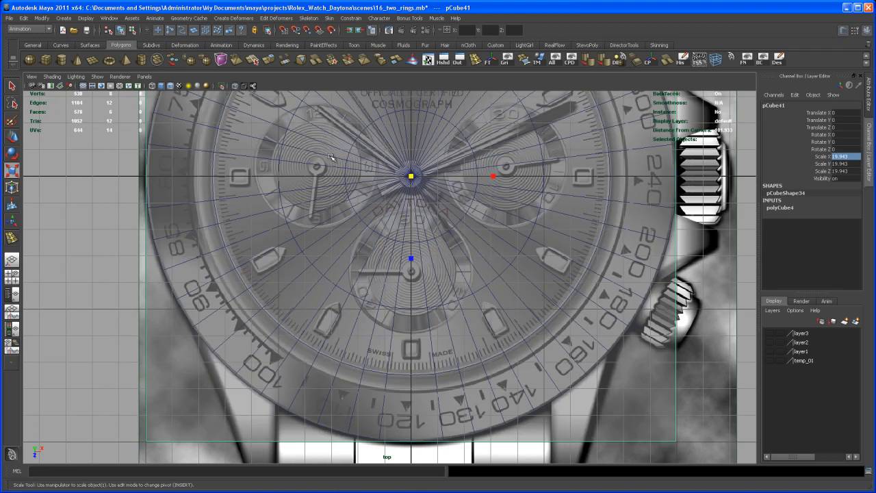
Flatten the cube in the perspective view to a Scale Y of about 2.383.
key("space")
key("space")
left_click_drag(562, 224, 562, 222, "alt")
key("r")
left_click_drag(425, 204, 449, 226)
left_click_drag(341, 170, 385, 169)
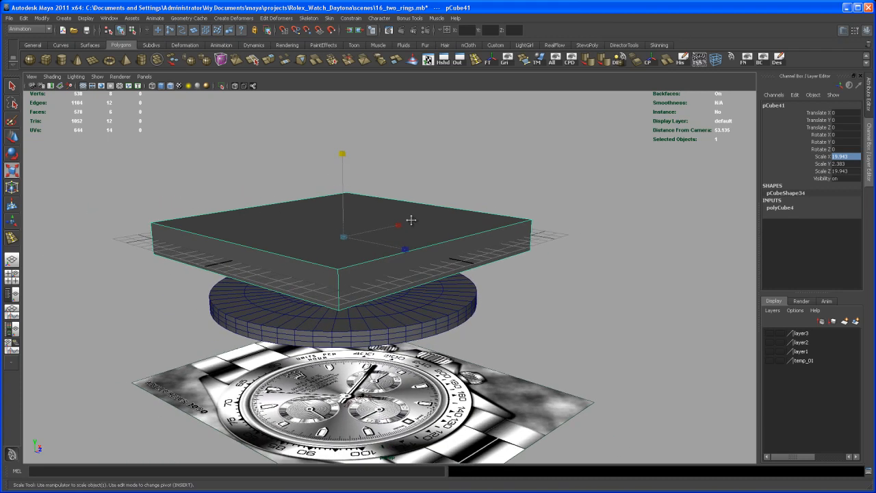
middle_click_drag(387, 169, 414, 181, "alt")
right_click_drag(414, 180, 462, 219, "alt")
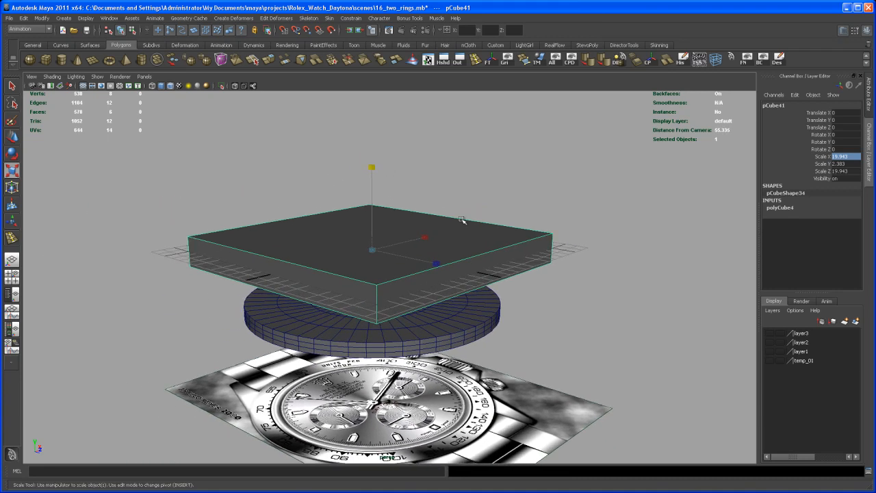
Show layer2 and layer3 for reference, thin the cube to a Scale Y of about 2.234 and lower it to Translate Y -0.900.
left_click(769, 333)
left_click_drag(430, 261, 445, 254, "alt")
key("w")
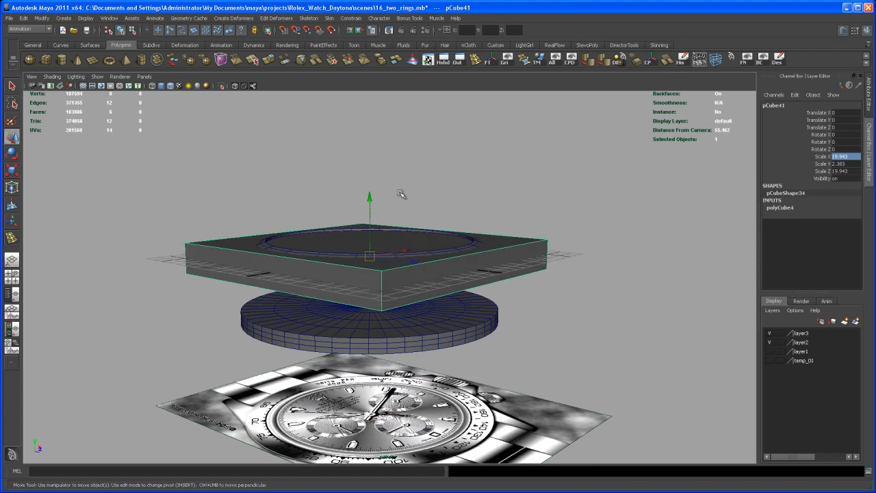
left_click_drag(368, 199, 473, 276)
left_click_drag(363, 191, 365, 188)
left_click_drag(410, 240, 445, 254, "alt")
key("r")
left_click_drag(325, 163, 325, 191)
key("w")
left_click_drag(469, 234, 431, 269, "alt")
right_click_drag(470, 270, 458, 270, "alt")
middle_click_drag(458, 270, 433, 285, "alt")
left_click_drag(433, 285, 517, 297, "alt")
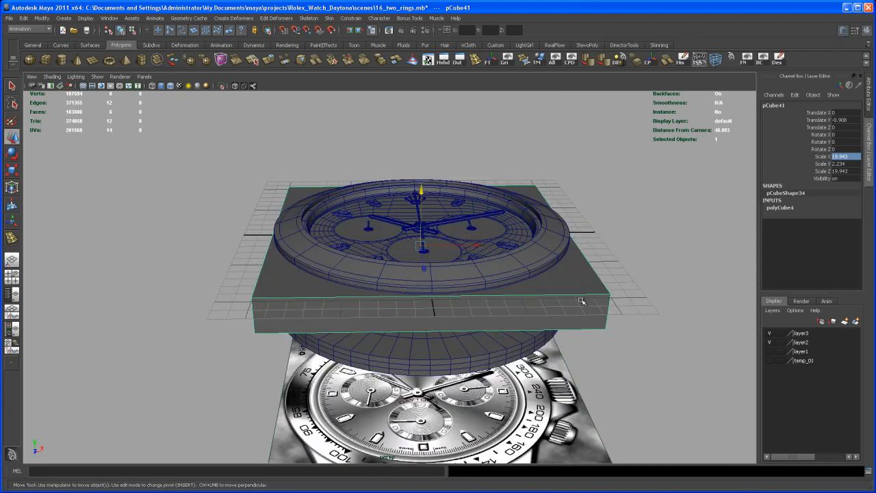
Hide layer2 and layer3 and set the cube's width subdivisions to 2 and its depth subdivisions to 13.
left_click(770, 342)
left_click(770, 333)
right_click_drag(641, 303, 541, 327, "alt")
mouse_move(541, 327)
left_mouse_down("alt")
mouse_move(577, 319)
mouse_move(541, 295)
mouse_move(538, 333)
left_mouse_up("alt")
left_click(795, 208)
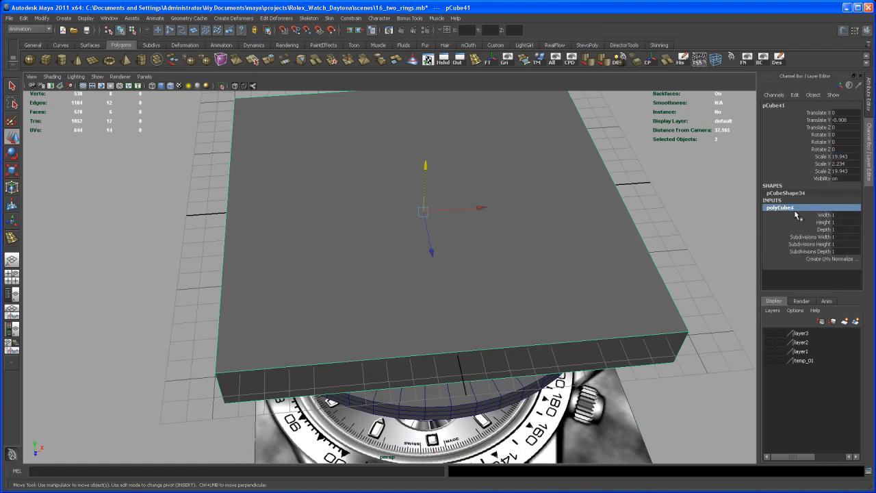
left_click(808, 237)
middle_click_drag(587, 231, 562, 232)
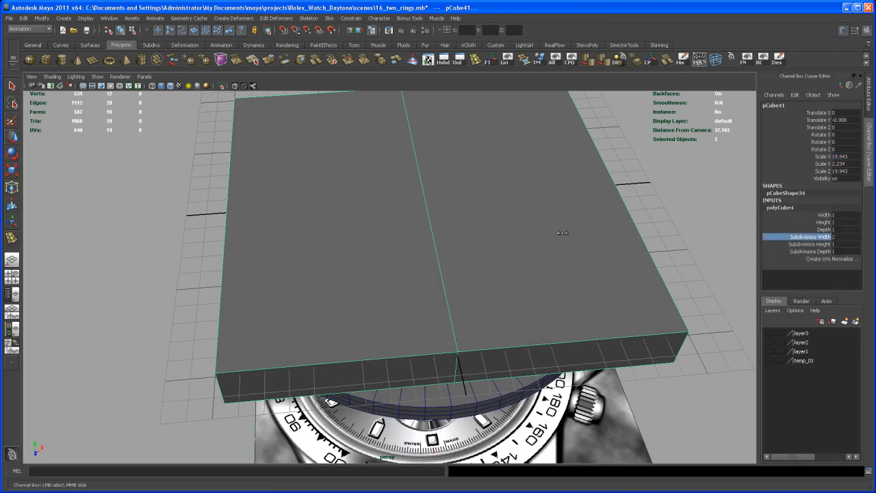
left_click(825, 244)
mouse_move(628, 234)
middle_mouse_down()
mouse_move(639, 235)
mouse_move(627, 233)
middle_mouse_up()
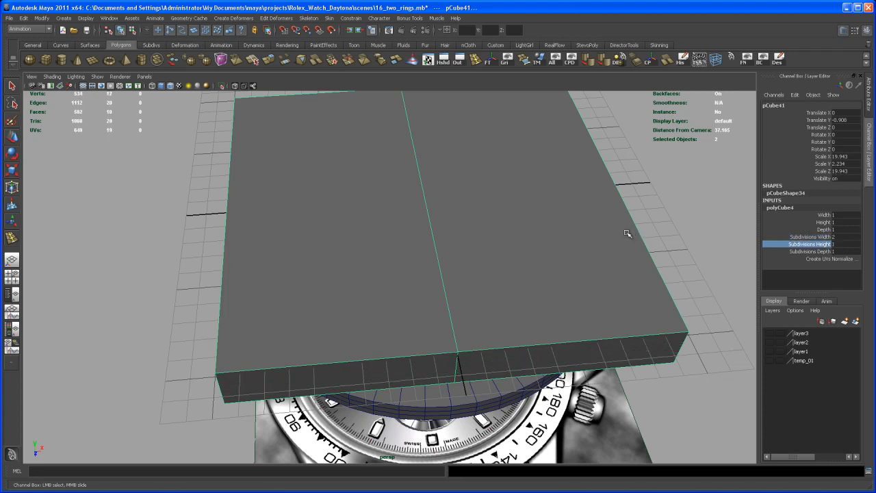
left_click(827, 252)
middle_click_drag(504, 226, 534, 267)
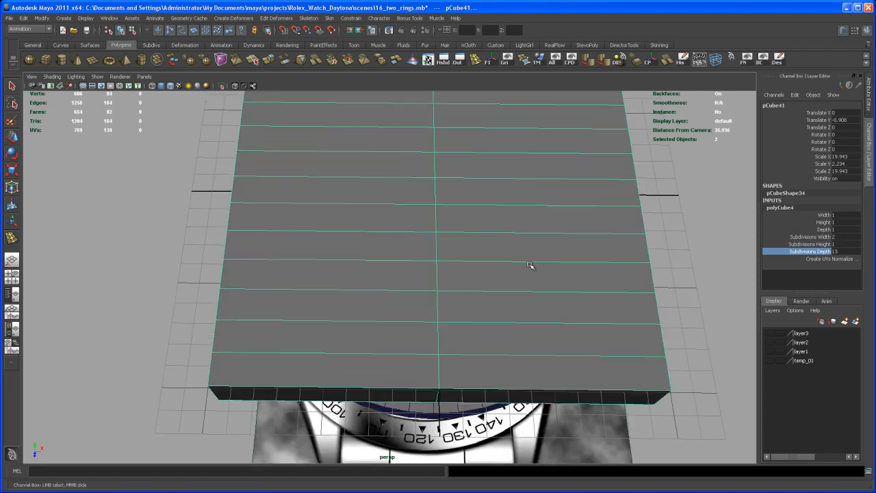
Raise the cube's depth subdivisions to 28, checking the rows against the lug in the top view.
key("space")
key("space")
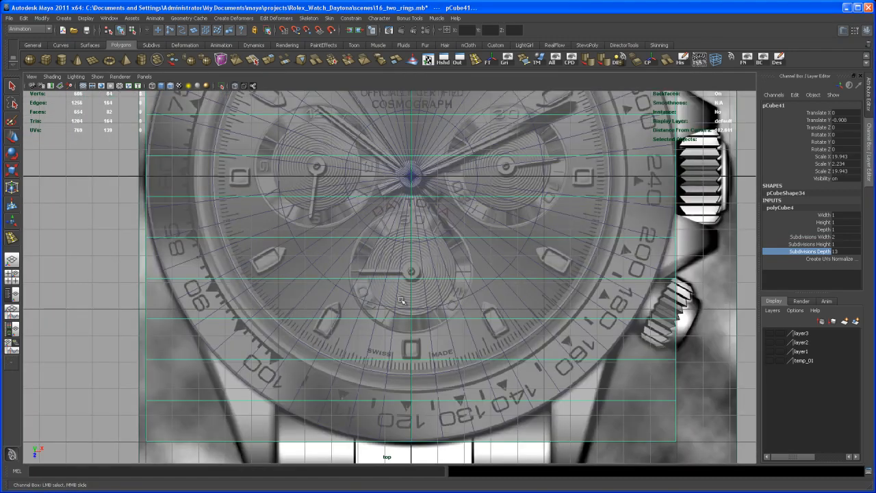
middle_click_drag(482, 266, 541, 258)
middle_click_drag(431, 364, 526, 271, "alt")
right_click_drag(525, 271, 566, 290, "alt")
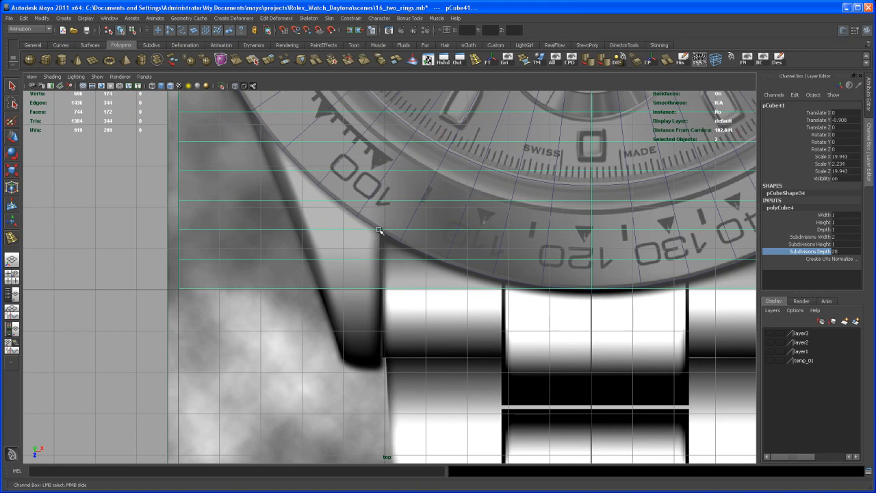
middle_click_drag(381, 234, 395, 270, "alt")
right_click_drag(539, 249, 396, 253, "alt")
middle_click_drag(455, 284, 446, 302, "alt")
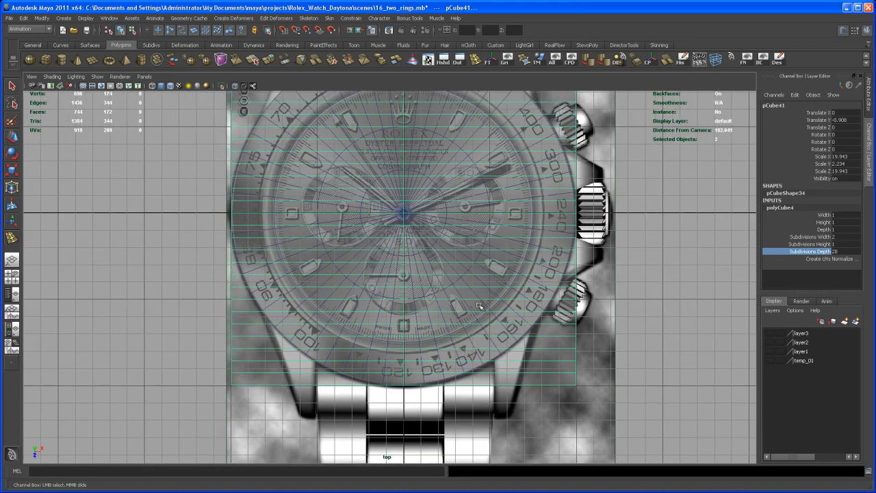
Delete the cube's faces in the upper and right halves of the top view, leaving only the lower-left quarter.
right_click_drag(475, 306, 473, 329)
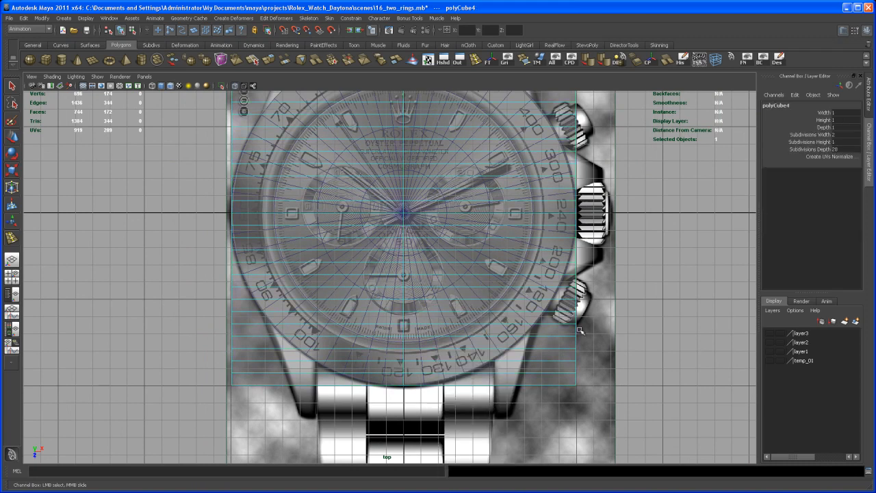
right_click_drag(510, 290, 484, 288, "alt")
middle_click_drag(484, 288, 488, 348, "alt")
right_click_drag(431, 271, 407, 267, "alt")
middle_click_drag(369, 239, 370, 211, "alt")
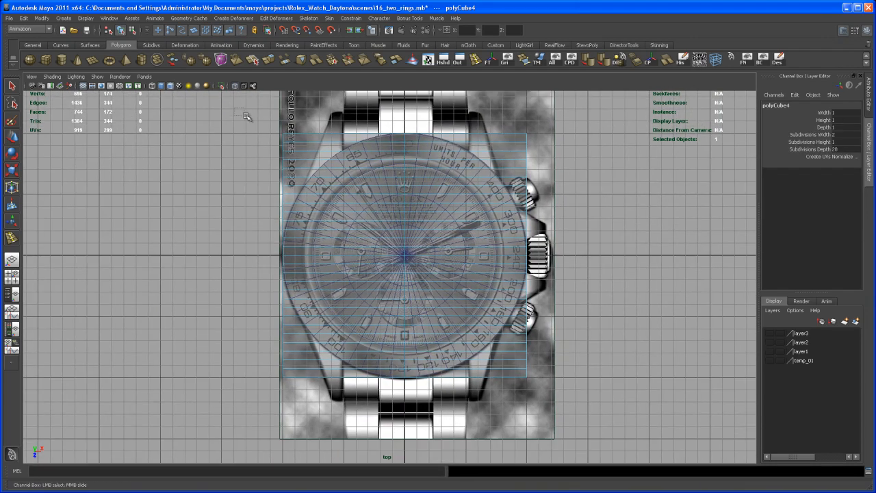
left_click_drag(563, 248, 573, 260)
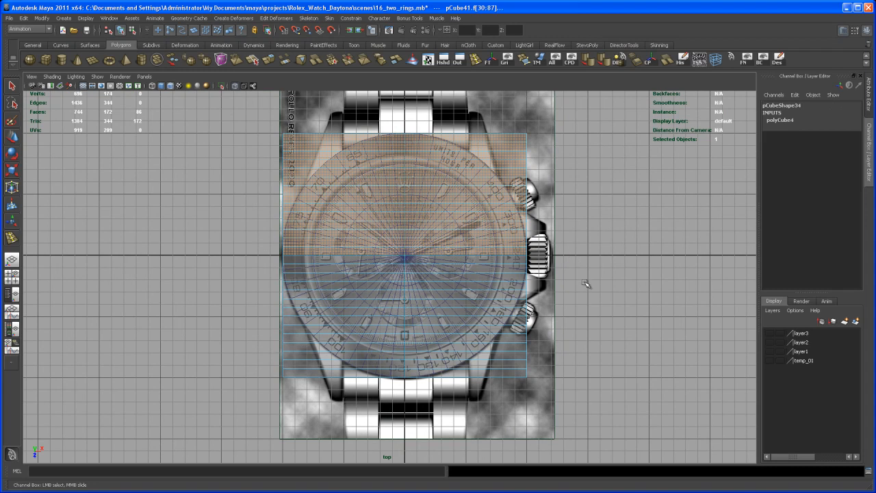
key("Delete")
left_click_drag(422, 441, 422, 442)
key("Delete")
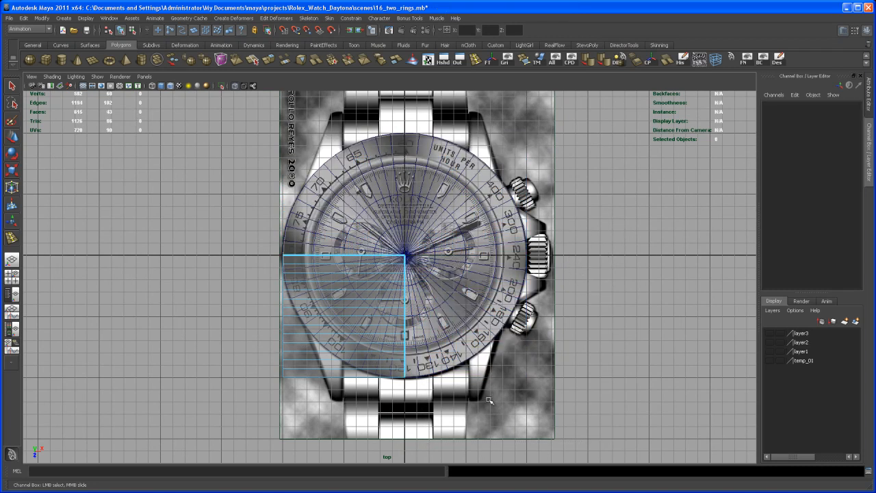
Insert a lengthwise edge loop through the quarter block, aligned with the inner edge of the lower-left lug in the top view.
middle_click_drag(392, 340, 449, 257, "alt")
right_click_drag(434, 335, 487, 342, "alt")
middle_click_drag(486, 342, 493, 391, "alt")
right_click_drag(464, 367, 524, 384, "alt")
key("space")
mouse_move(566, 231)
right_mouse_down("alt")
mouse_move(575, 231)
mouse_move(560, 228)
right_mouse_up("alt")
right_click_drag(211, 224, 252, 225, "alt")
middle_click_drag(252, 225, 254, 221, "alt")
left_click(475, 61)
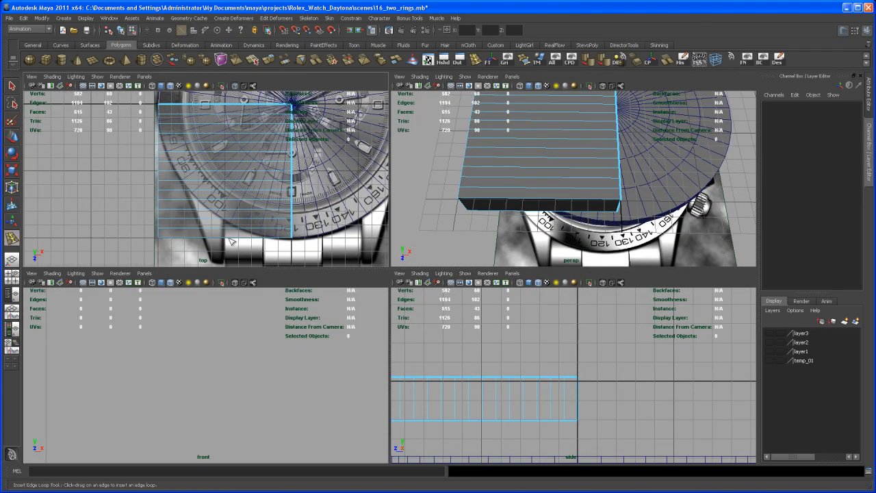
key("space")
right_click_drag(268, 260, 589, 359, "alt")
middle_click_drag(456, 321, 449, 260, "alt")
right_click_drag(390, 308, 427, 322, "alt")
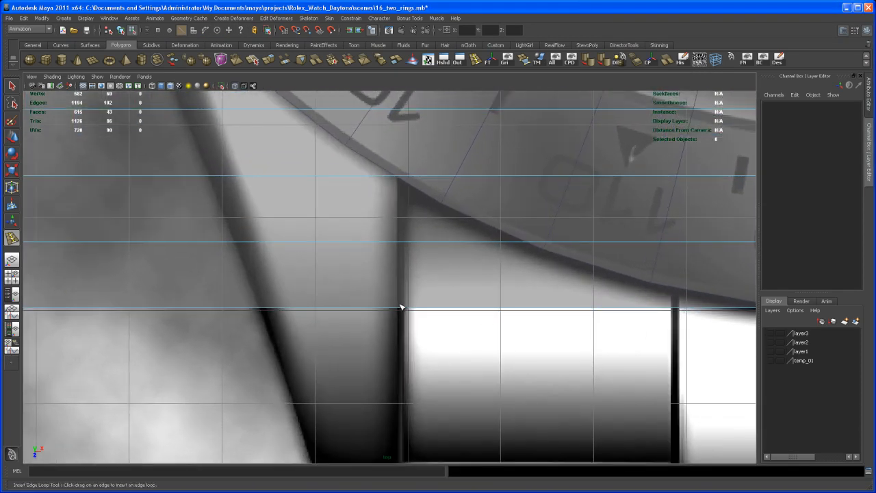
left_click(400, 310)
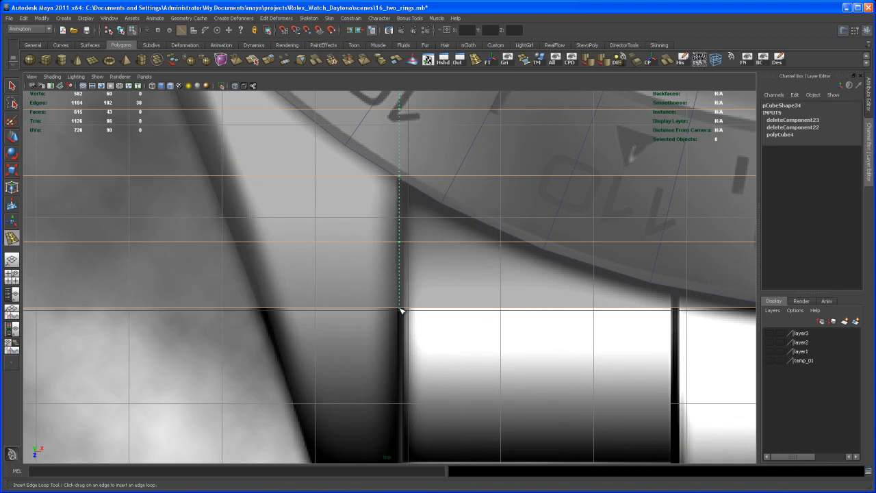
left_click_drag(400, 310, 399, 310)
Delete the two lowest rows of faces of the quarter block in the top view, down to where the lug meets the bezel.
middle_click_drag(327, 416, 323, 332, "alt")
right_click_drag(387, 335, 288, 296, "alt")
middle_click_drag(345, 295, 336, 330, "alt")
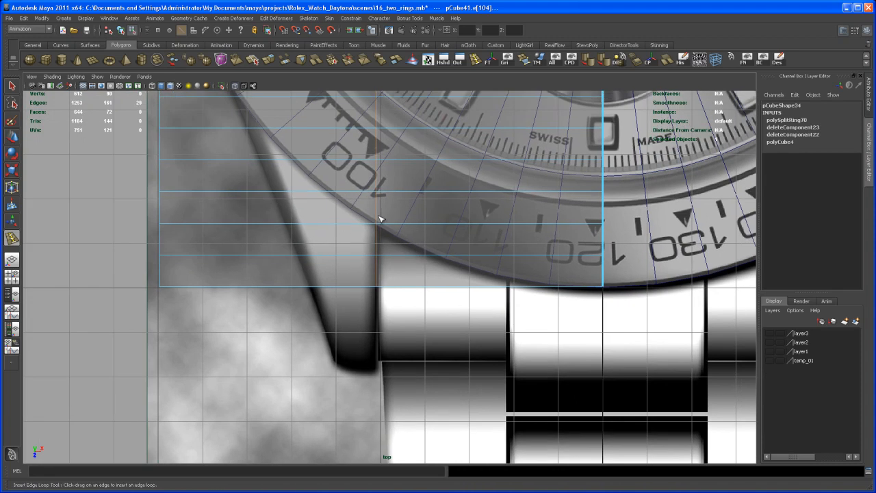
right_click_drag(429, 220, 379, 212, "alt")
middle_click_drag(422, 268, 400, 318, "alt")
right_click_drag(402, 291, 393, 294, "alt")
middle_click_drag(402, 302, 417, 372, "alt")
right_click_drag(417, 360, 402, 322, "alt")
middle_click_drag(407, 339, 404, 321, "alt")
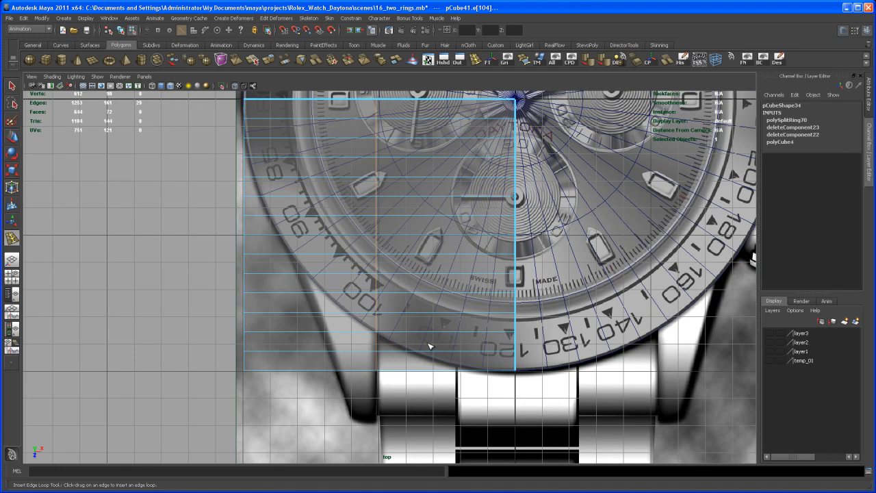
key("q")
right_click_drag(420, 331, 419, 351)
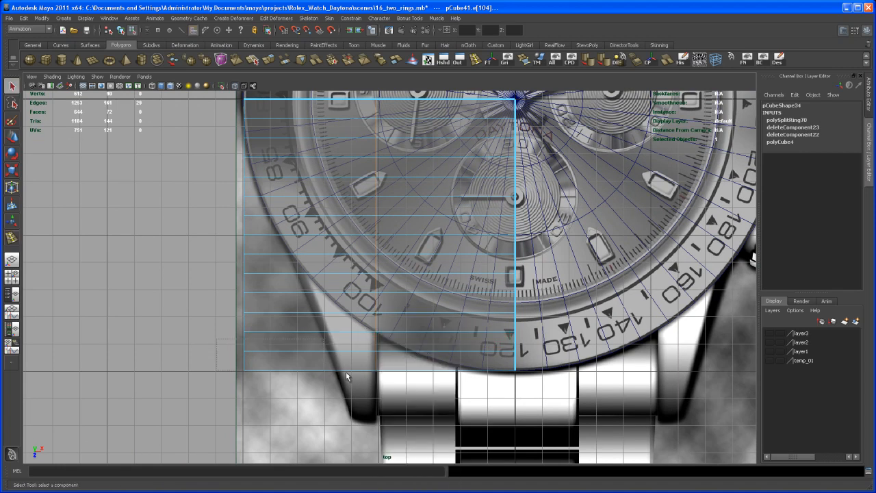
left_click_drag(290, 362, 605, 398)
key("Delete")
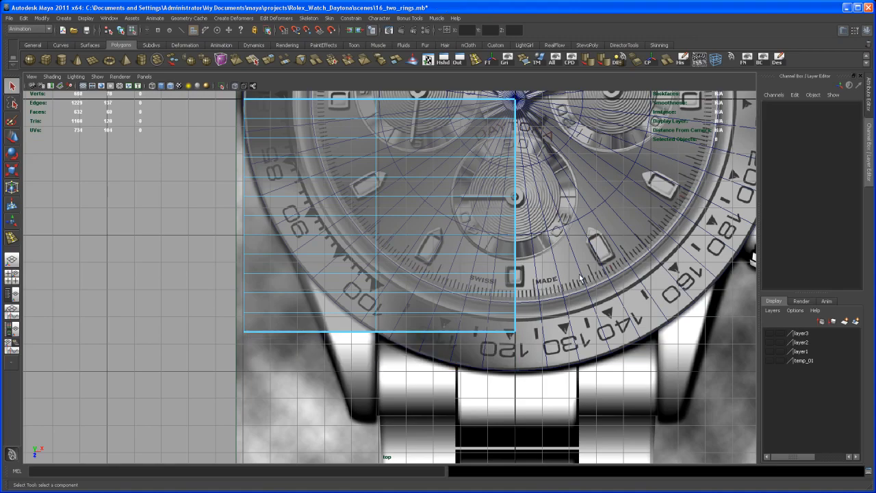
Inspect the open end of the quarter block from several angles in the perspective view.
key("space")
key("space")
left_click_drag(487, 309, 529, 298, "alt")
right_click_drag(520, 292, 535, 295, "alt")
middle_click_drag(535, 295, 543, 287, "alt")
left_click_drag(543, 298, 541, 292, "alt")
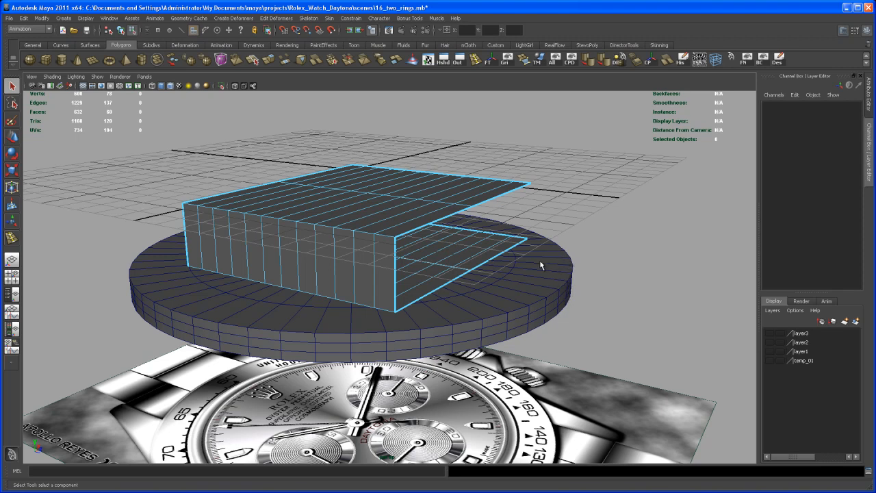
left_click_drag(512, 284, 465, 285, "alt")
right_click_drag(464, 284, 472, 312, "alt")
left_click_drag(472, 312, 471, 333, "alt")
middle_click_drag(472, 333, 500, 316, "alt")
Insert an edge loop midway along the outer lug-side strip on both the upper and lower faces of the quarter block.
left_click_drag(418, 273, 419, 313, "alt")
right_click(412, 295)
left_click(411, 294)
left_click(412, 294)
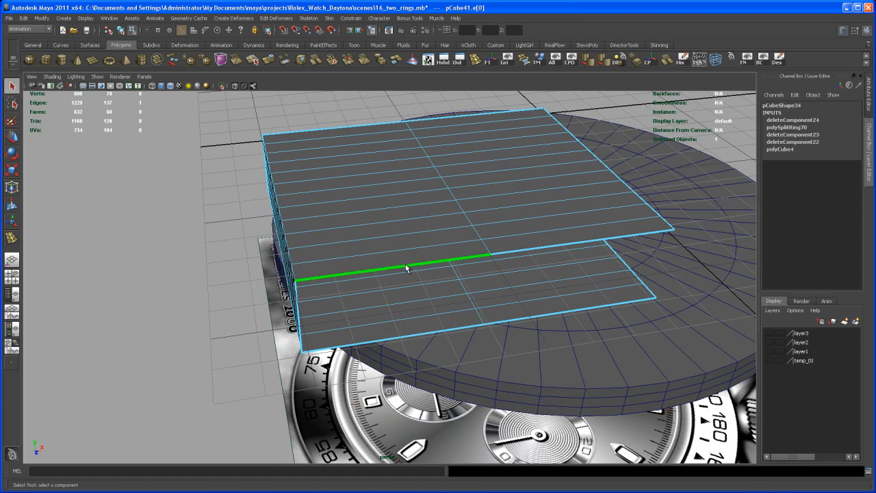
right_click_drag(403, 266, 413, 284, "ctrl")
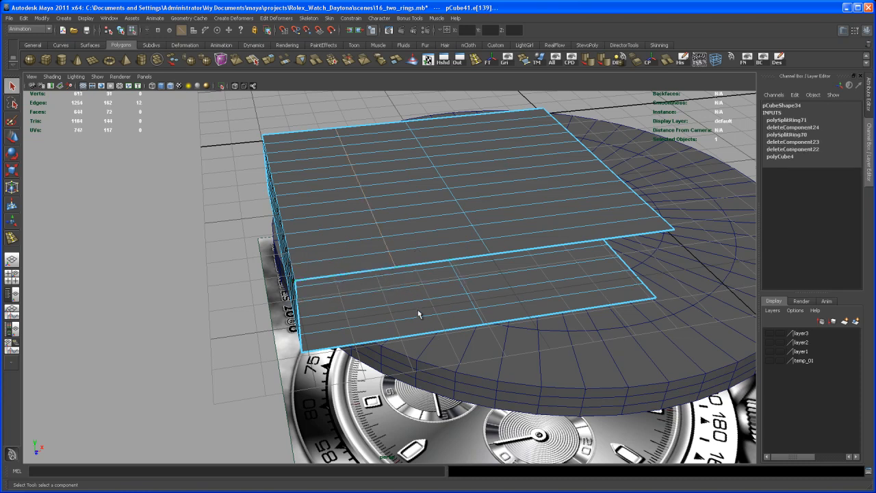
left_click_drag(414, 284, 405, 319, "alt")
left_click(405, 315)
key("g")
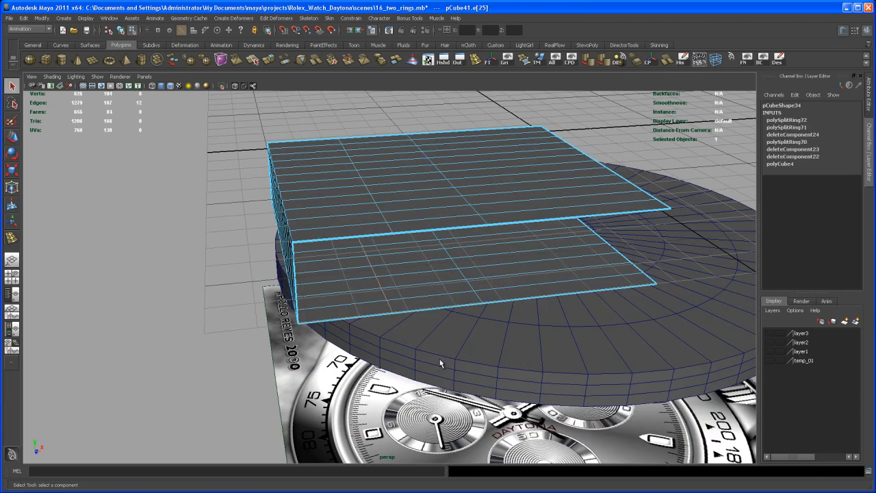
left_click_drag(499, 319, 445, 274, "alt")
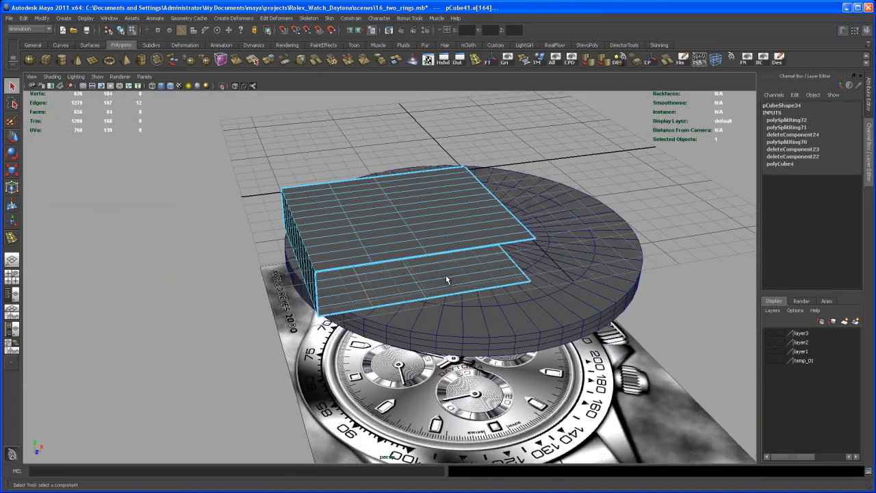
Draw a CV curve in the side view from the quarter block's upper open corner, arching outward and down to about the block's bottom.
left_click(59, 46)
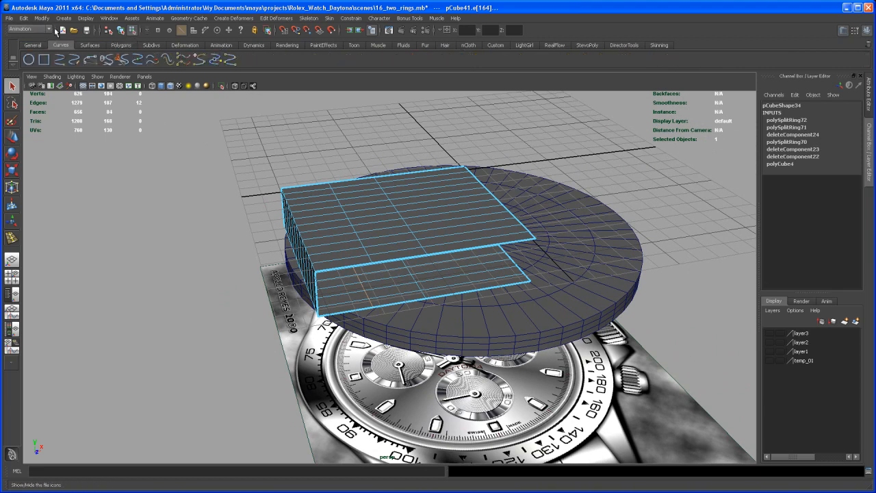
left_click(65, 18)
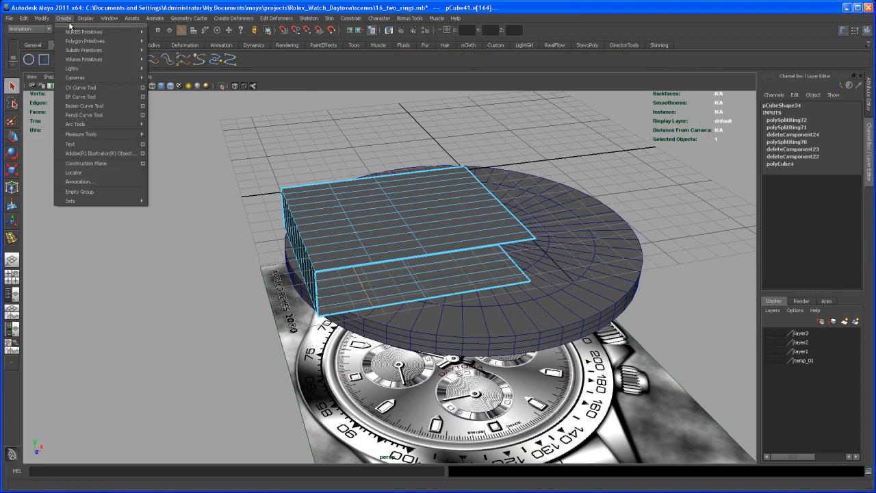
left_click(96, 89)
key("space")
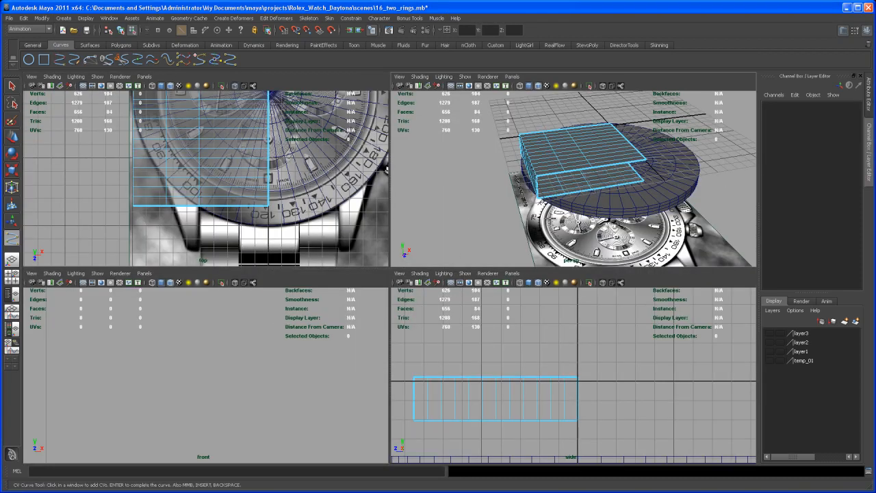
key("space")
key("space")
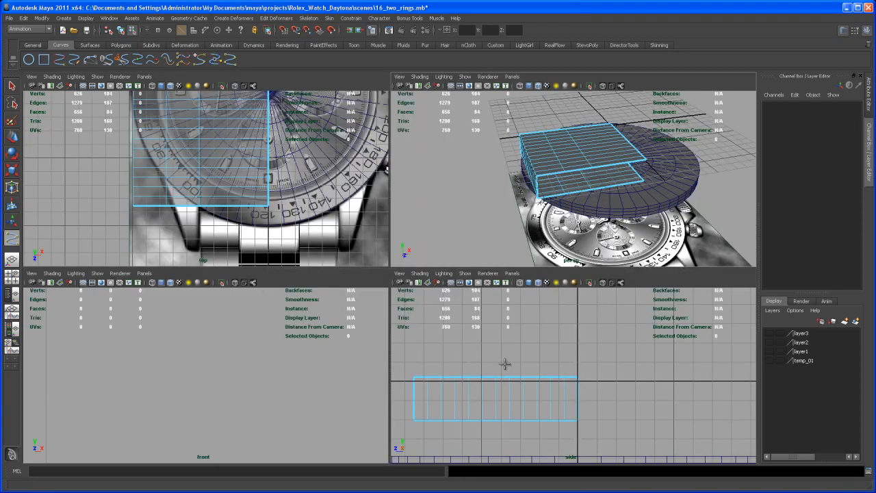
key("space")
middle_click_drag(325, 347, 626, 342, "alt")
scroll(449, 356, "up", 1)
mouse_move(426, 369)
middle_mouse_down("alt")
mouse_move(467, 362)
mouse_move(498, 374)
middle_mouse_up("alt")
scroll(515, 411, "up", 3)
middle_click_drag(487, 419, 426, 334, "alt")
scroll(429, 326, "up", 1)
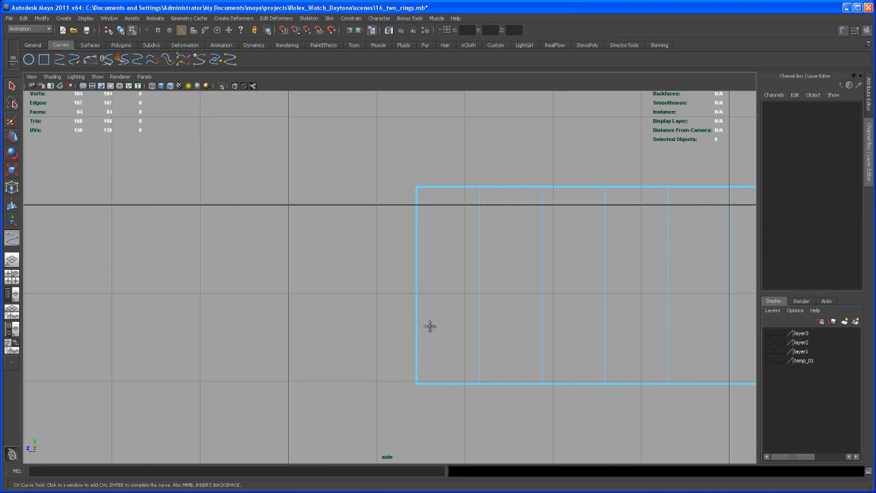
left_click(417, 187)
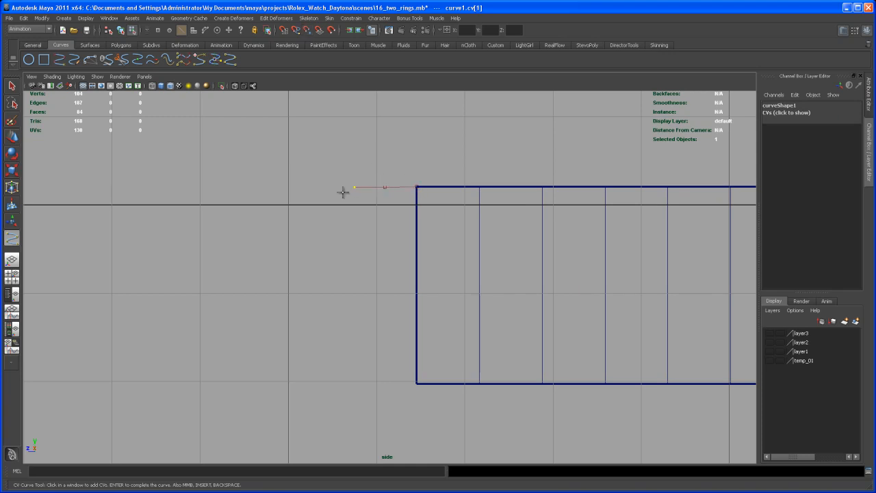
left_click(296, 202)
left_click(223, 279)
left_click(219, 313)
middle_click_drag(206, 399, 248, 317, "alt")
left_click(252, 277)
left_click(251, 320)
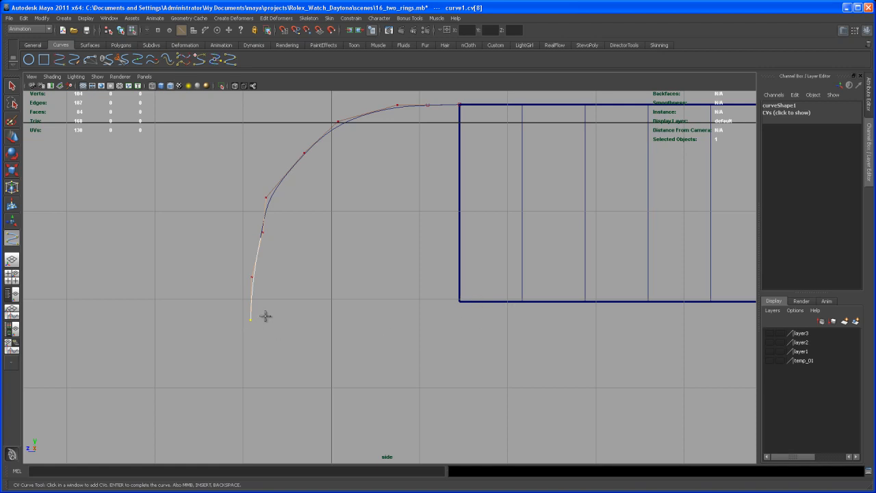
key("q")
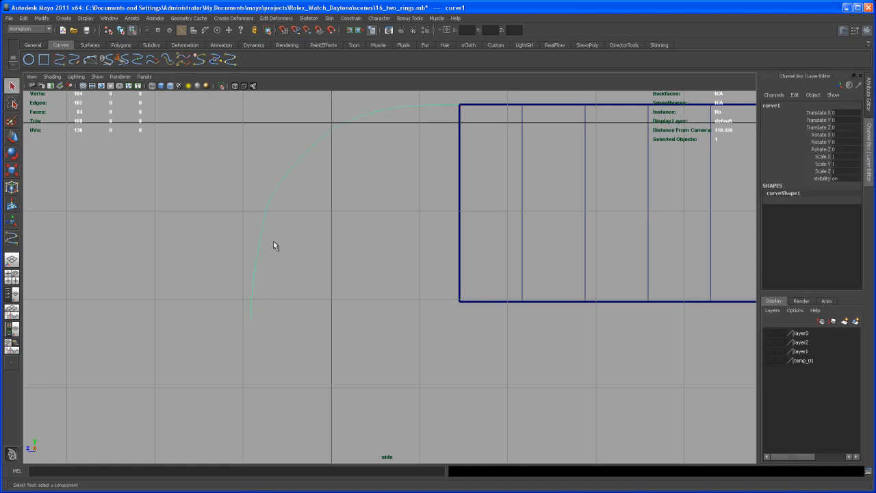
Reposition the CVs around the curve's upper bend in the side view to smooth its arc.
right_click_drag(263, 237, 219, 235)
middle_click_drag(243, 238, 273, 241, "alt")
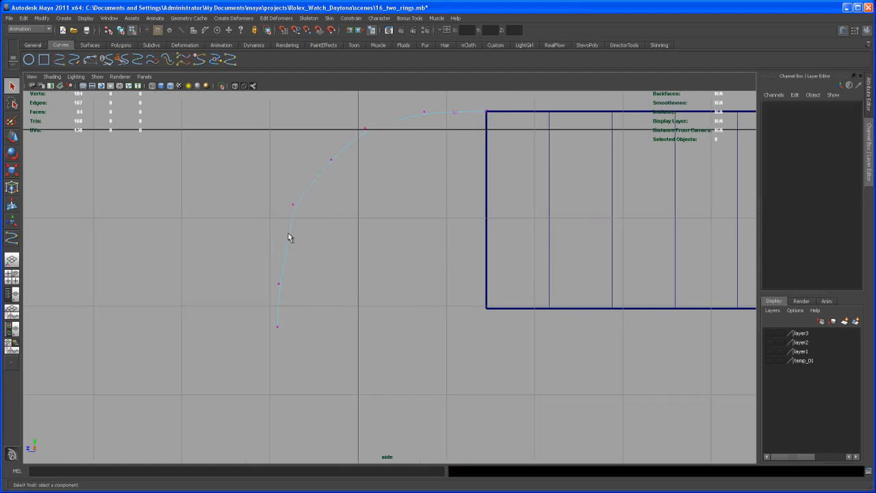
left_click(288, 237)
key("w")
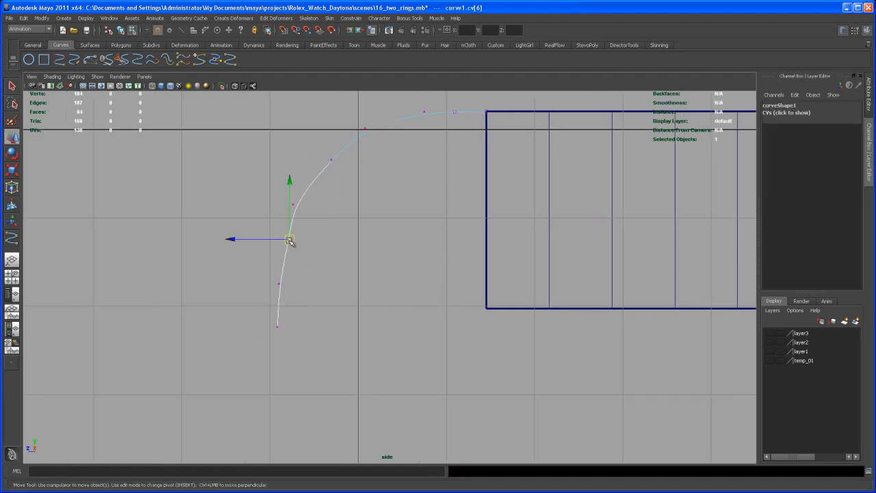
middle_click_drag(313, 172, 299, 208, "alt")
left_click(319, 204)
left_click_drag(319, 203, 313, 198)
left_click(348, 168)
left_click_drag(352, 172, 353, 175)
left_click(314, 198)
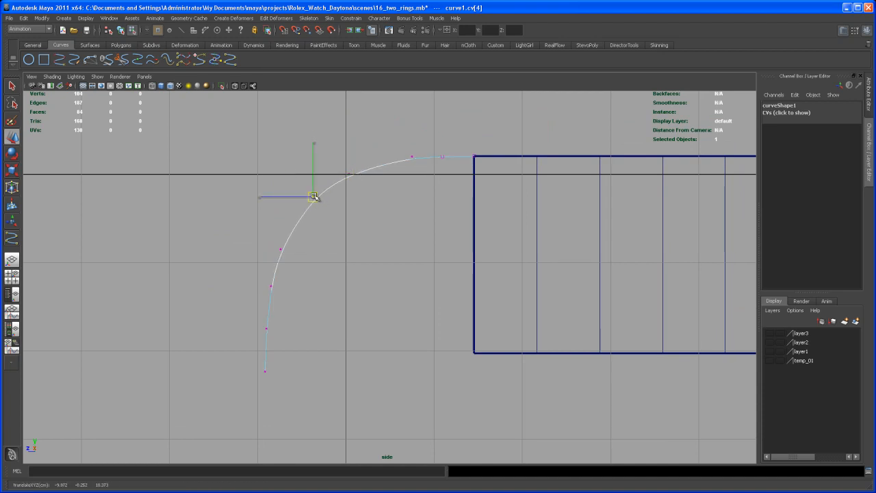
Nudge the CVs of the curve's lower half and its end point so the curve falls smoothly to near vertical.
left_click(280, 248)
left_click_drag(280, 248, 281, 243)
left_click(271, 287)
left_click_drag(271, 287, 270, 285)
left_click(267, 330)
left_click_drag(268, 330, 265, 326)
left_click(267, 372)
left_click_drag(267, 371, 266, 372)
left_click(264, 323)
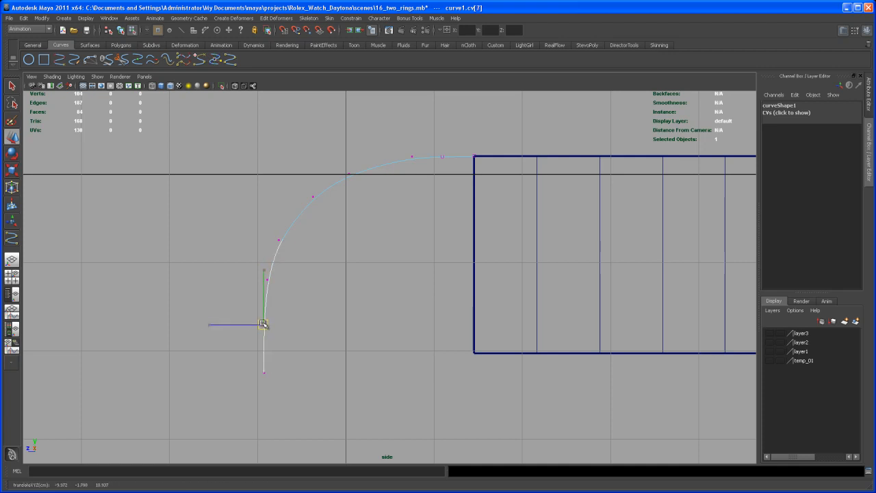
left_click(267, 276)
left_click(265, 371)
left_click_drag(264, 371, 262, 363)
Select the whole curve and examine its placement against the block and lug in the top and perspective views.
key("space")
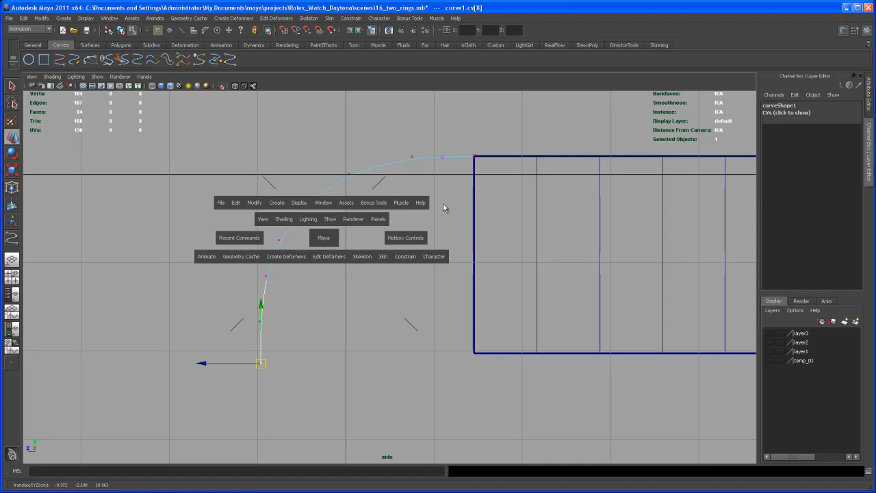
key("space")
middle_click_drag(408, 381, 413, 253, "alt")
scroll(412, 252, "up", 1)
key("q")
right_click_drag(227, 245, 256, 235)
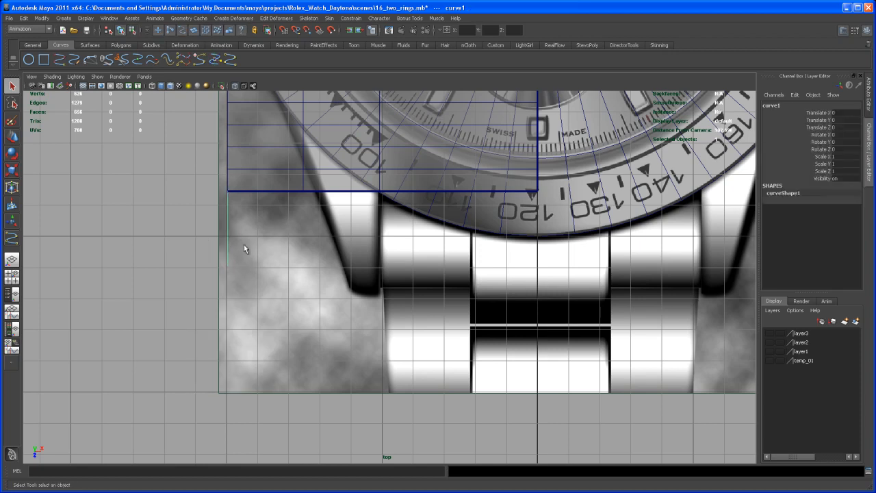
key("space")
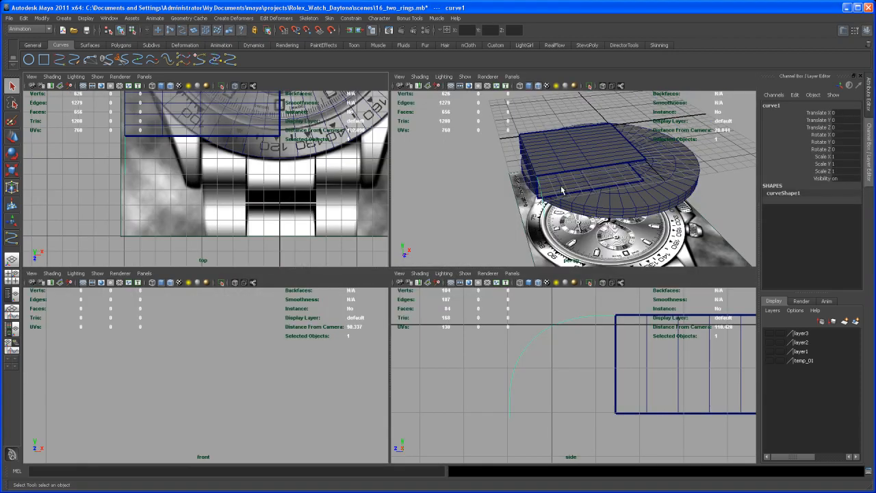
key("space")
left_click_drag(436, 300, 469, 295, "alt")
key("w")
left_click_drag(488, 257, 502, 237, "alt")
right_click_drag(503, 237, 494, 273, "alt")
middle_click_drag(495, 274, 449, 348, "alt")
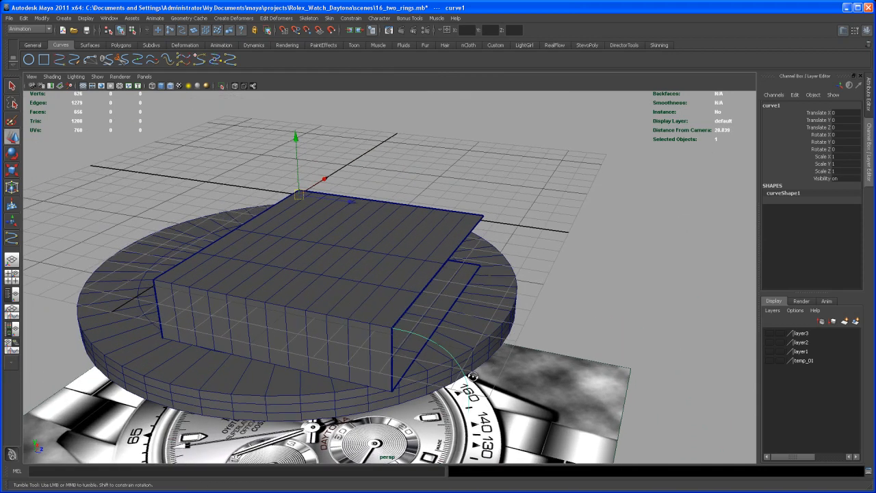
left_click_drag(449, 348, 451, 329, "alt")
right_click_drag(451, 329, 468, 346, "alt")
mouse_move(468, 346)
left_mouse_down("alt")
mouse_move(474, 364)
mouse_move(483, 341)
left_mouse_up("alt")
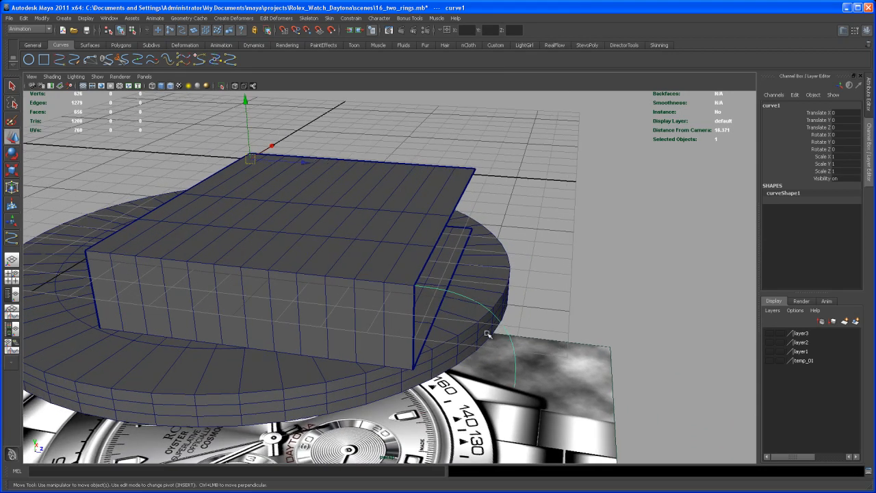
Snap the curve's pivot to its start point at the block's upper open corner.
key("Insert")
middle_click_drag(498, 317, 471, 299)
key("Insert")
right_click_drag(470, 332, 550, 336, "alt")
left_click_drag(550, 336, 570, 346, "alt")
middle_click_drag(570, 346, 437, 398, "alt")
left_click_drag(437, 397, 454, 357, "alt")
key("Insert")
middle_click_drag(464, 257, 204, 206)
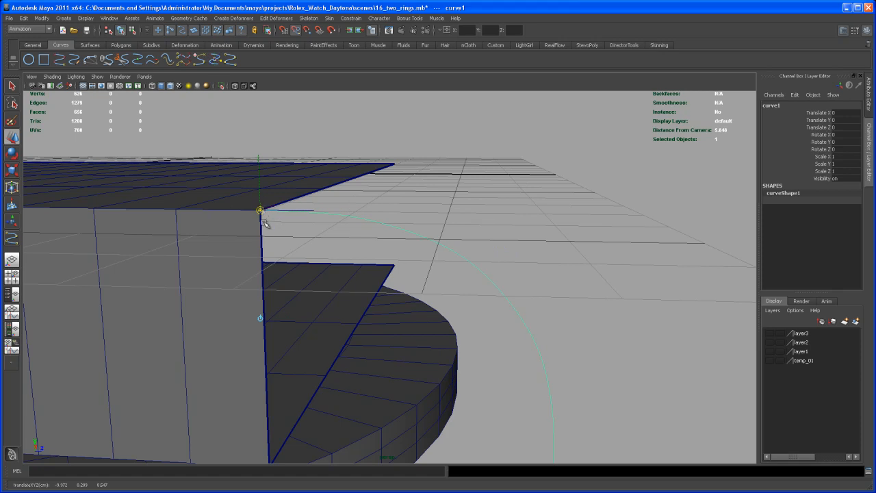
key("Insert")
Move the curve along the block's open edge and snap it to the lug's inner edge loop, at Translate X 4.878.
left_click_drag(469, 237, 358, 233, "alt")
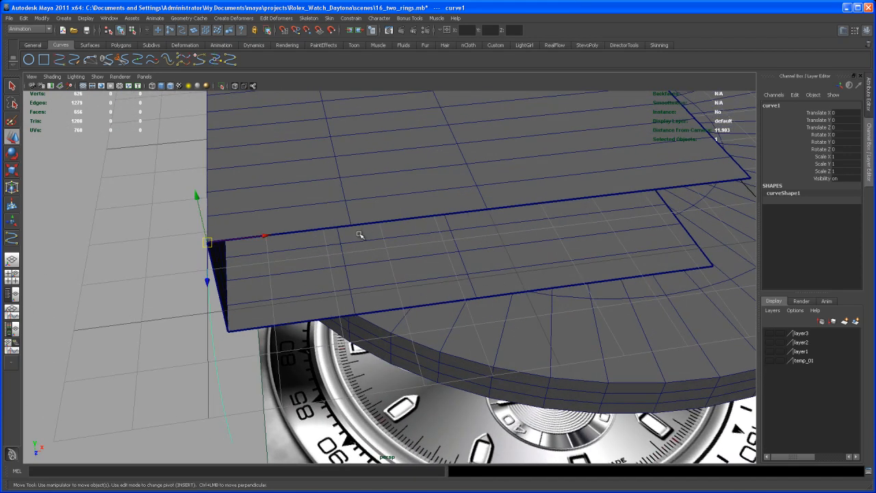
middle_click_drag(352, 227, 351, 226)
key("space")
key("space")
right_click_drag(257, 216, 380, 275, "alt")
middle_click_drag(380, 275, 393, 319, "alt")
right_click_drag(393, 319, 411, 328, "alt")
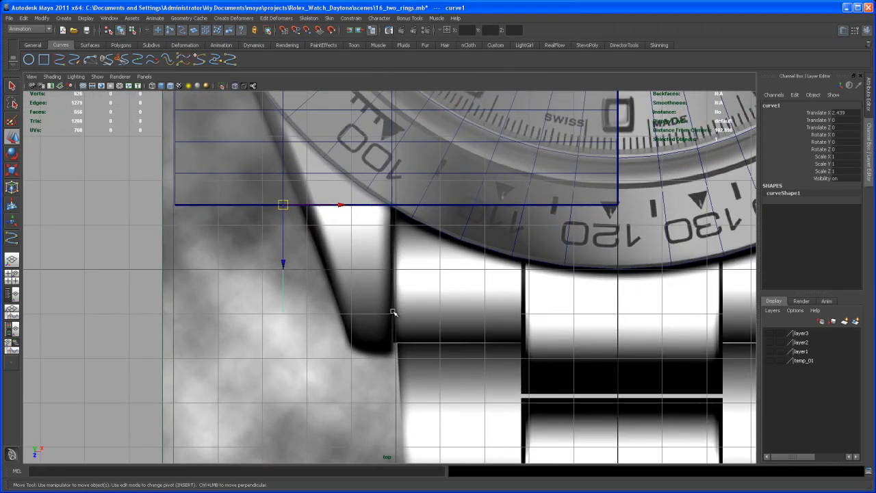
middle_click_drag(410, 329, 419, 322, "alt")
right_click_drag(313, 298, 441, 326, "alt")
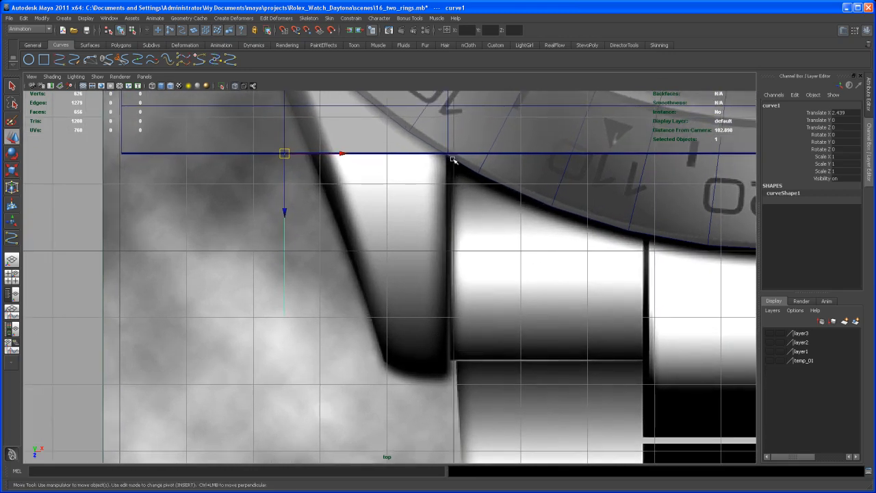
middle_click_drag(448, 152, 448, 157)
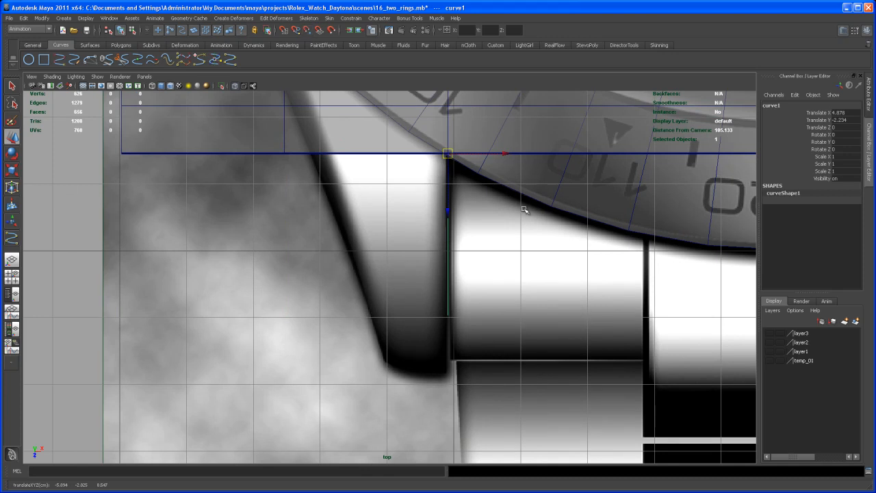
Scale the curve lengthwise to Scale Z 1.364 in the top view so it reaches the tip of the reference lug.
key("space")
key("space")
left_click_drag(612, 202, 491, 188, "alt")
middle_click_drag(489, 176, 492, 172)
key("space")
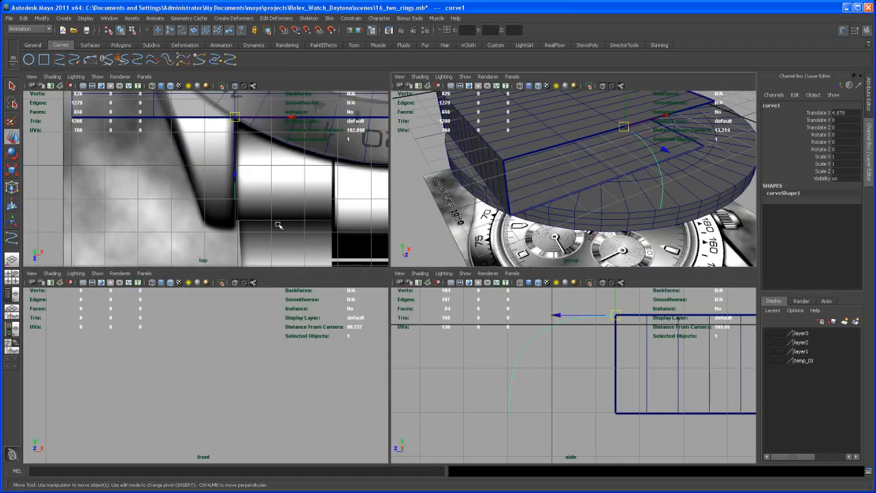
key("space")
right_click_drag(376, 248, 413, 230, "alt")
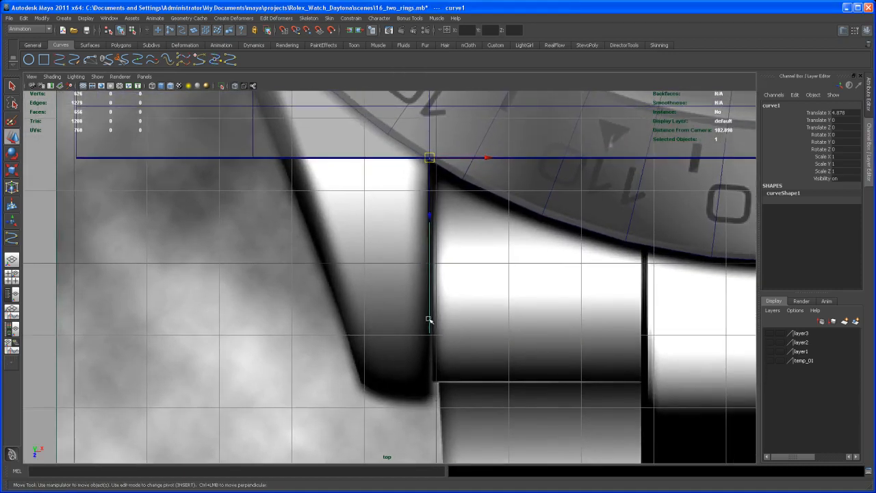
key("r")
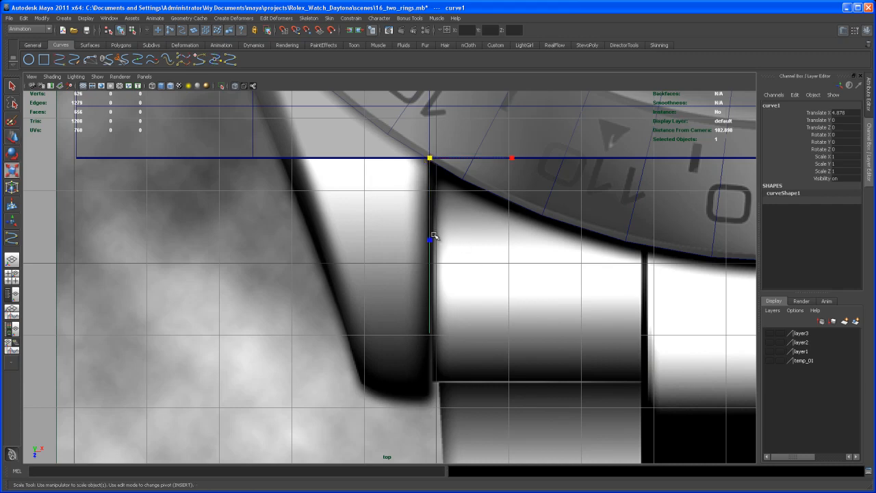
left_click_drag(430, 241, 431, 243)
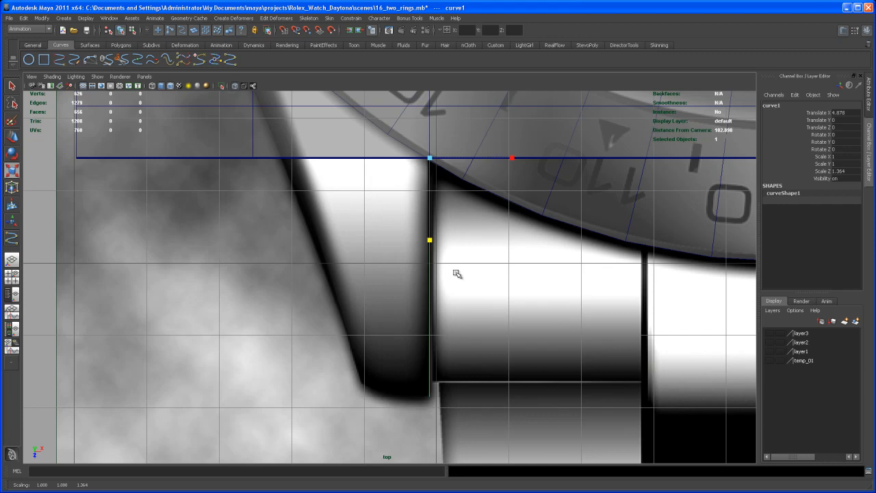
Shift the stretched curve's bottom end CV slightly outward in the side view.
key("space")
key("space")
left_click_drag(616, 215, 505, 202, "alt")
key("space")
key("space")
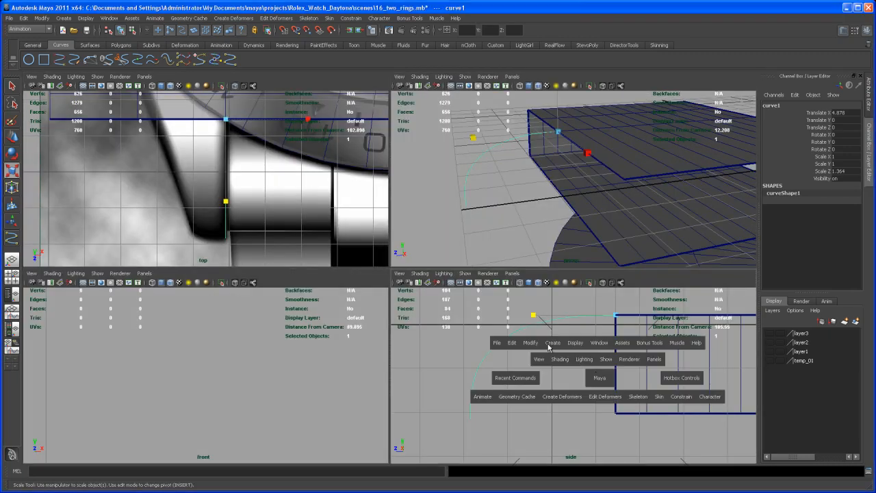
middle_click_drag(472, 267, 558, 273, "alt")
right_click_drag(399, 167, 354, 170)
middle_click_drag(395, 180, 411, 185, "alt")
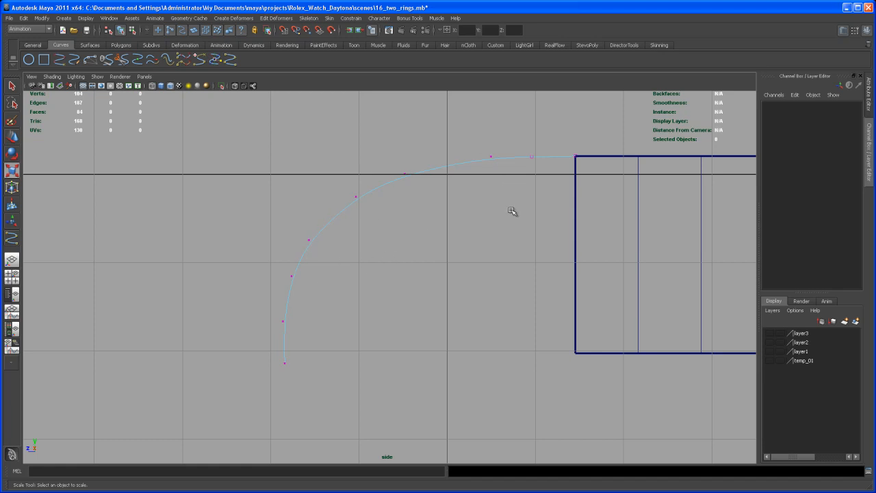
left_click(283, 357)
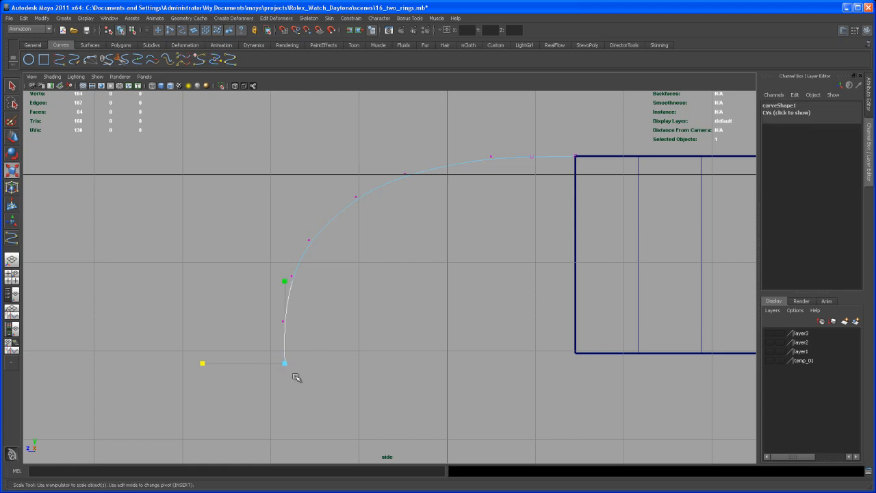
key("w")
left_click_drag(271, 363, 270, 363)
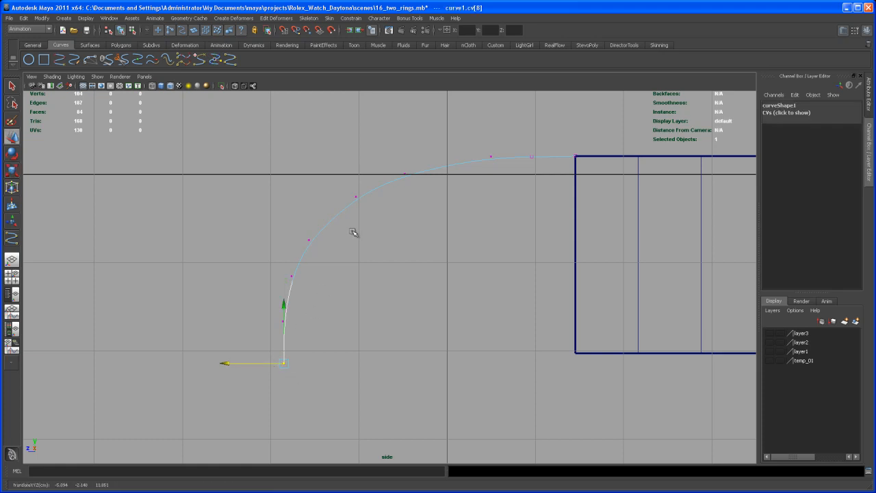
Adjust the CV near the start of the curve's upper bend to round the shoulder in the side view.
middle_click_drag(406, 205, 397, 215, "alt")
right_click_drag(397, 215, 446, 244, "alt")
middle_click_drag(427, 189, 412, 206, "alt")
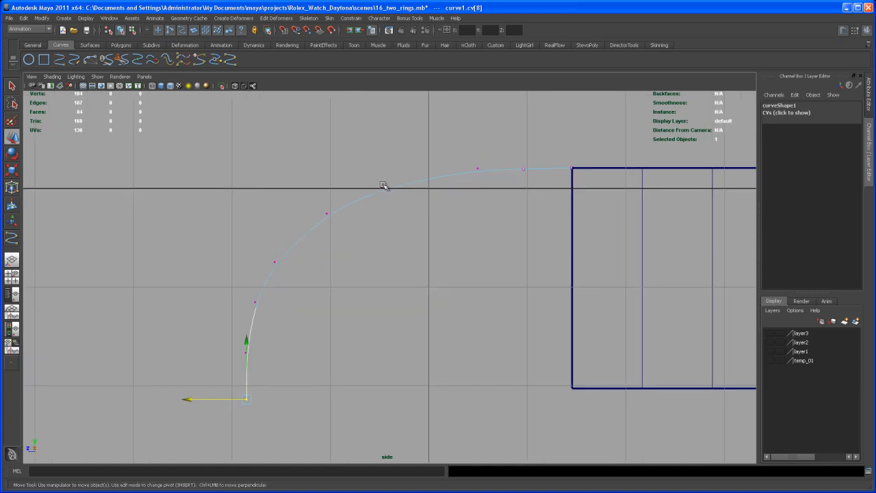
left_click(381, 187)
left_click_drag(383, 188, 390, 182)
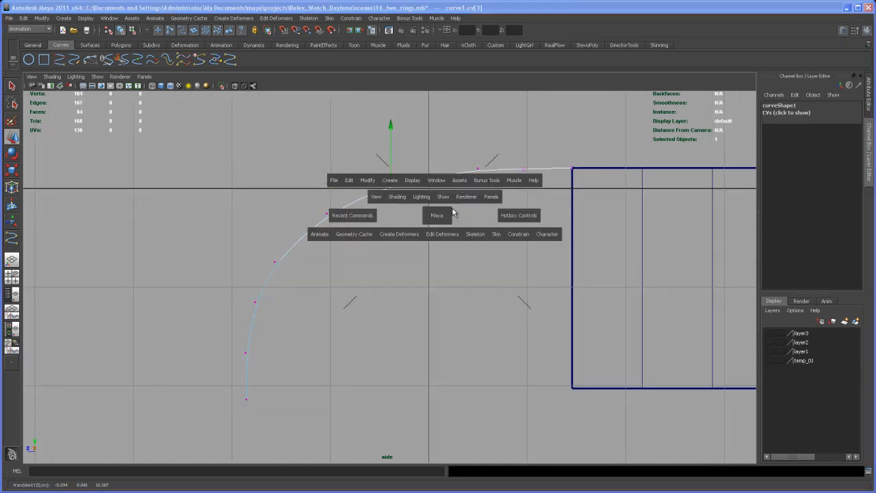
Snap the whole curve to the middle vertex of the lug strip's upper open edge, at Translate X 2.439.
key("space")
key("space")
left_click_drag(471, 198, 531, 232, "alt")
right_click_drag(529, 207, 552, 194)
left_click_drag(523, 227, 387, 226, "alt")
middle_click_drag(393, 221, 394, 222)
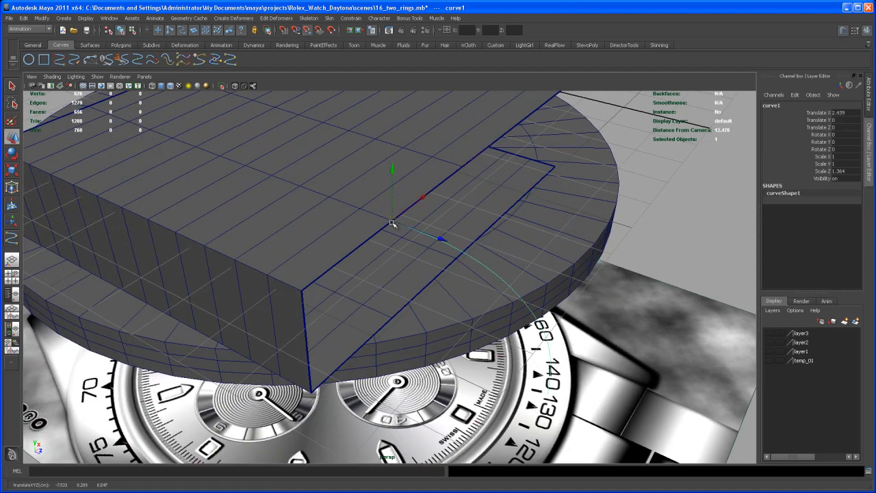
Extrude the two upper open edges of the block's lug strip along the curve.
left_click_drag(406, 247, 397, 228, "alt")
right_click_drag(396, 225, 397, 206)
mouse_move(427, 248)
left_mouse_down("alt")
mouse_move(466, 254)
mouse_move(449, 252)
mouse_move(501, 221)
mouse_move(470, 251)
mouse_move(438, 244)
left_mouse_up("alt")
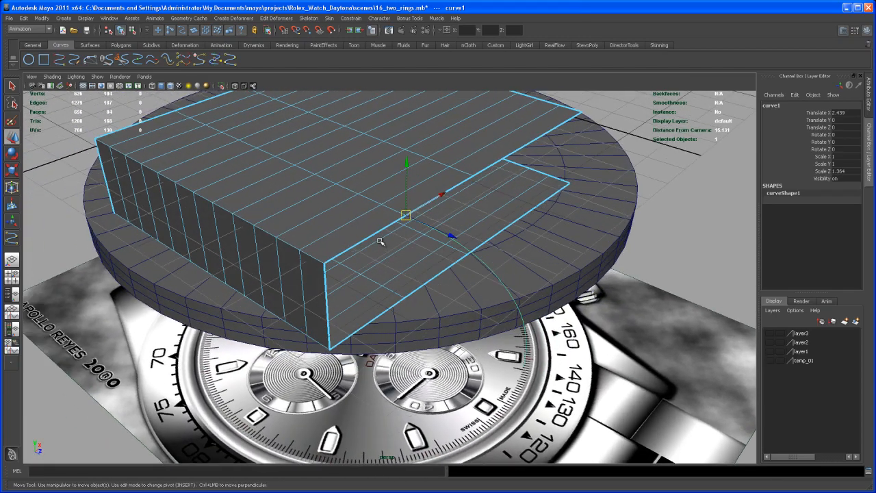
left_click(379, 233)
left_click(429, 203, "shift")
left_click_drag(593, 249, 553, 186, "alt")
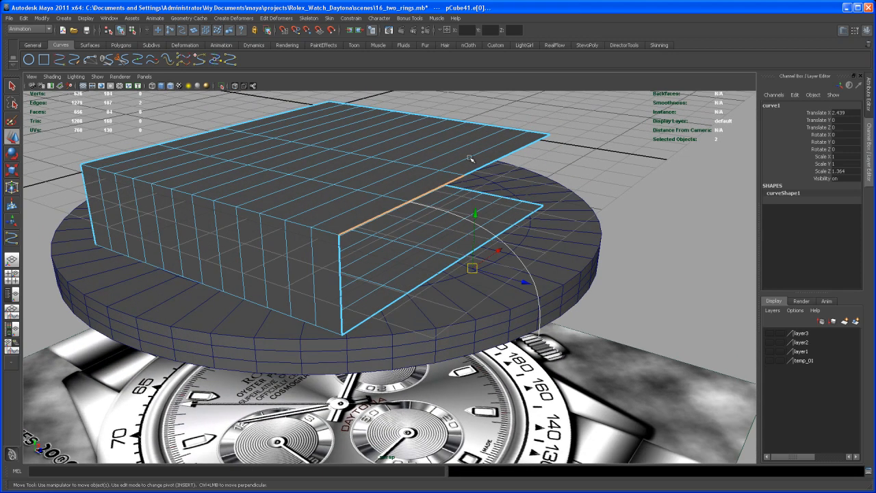
left_click(122, 45)
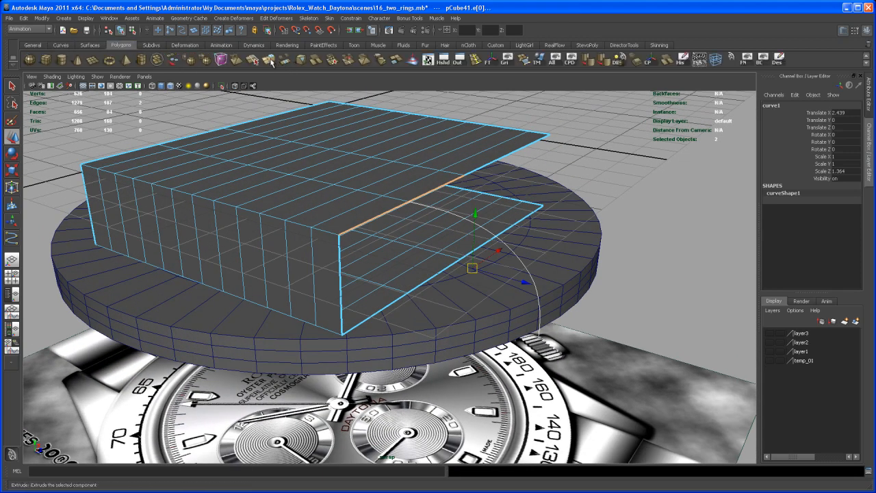
left_click(275, 59)
Increase the edge extrusion's Divisions until the new lug strip follows the curve smoothly.
left_click_drag(650, 240, 671, 249, "alt")
left_click_drag(861, 196, 866, 269)
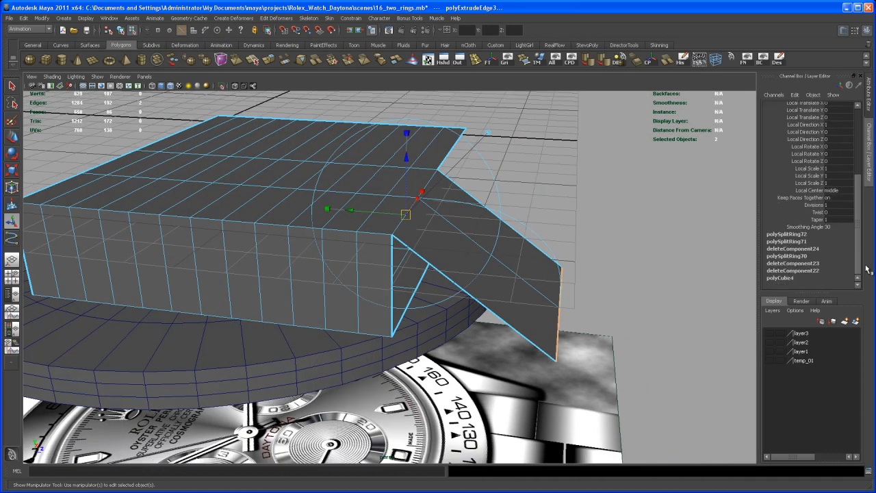
left_click(818, 207)
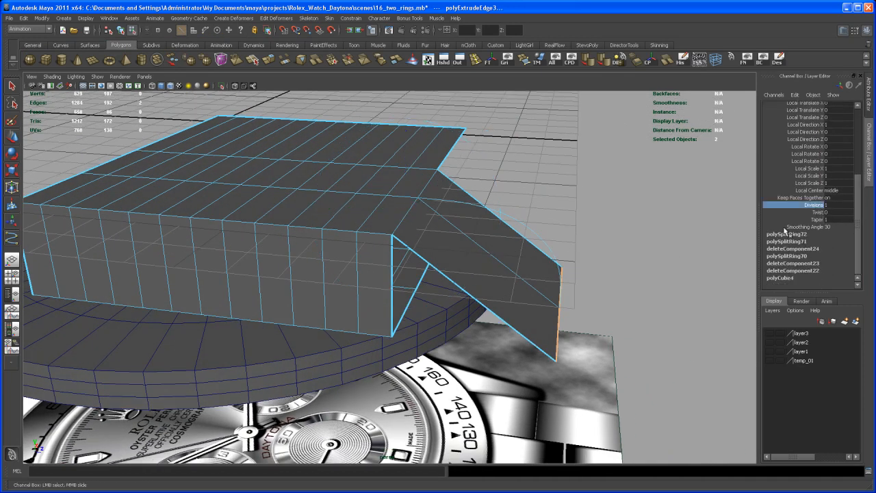
middle_click_drag(650, 221, 671, 230)
left_click_drag(671, 251, 661, 241, "alt")
left_click_drag(859, 205, 855, 270)
left_click_drag(608, 245, 597, 290, "alt")
left_click(772, 207)
right_click_drag(596, 290, 568, 346, "alt")
left_click_drag(567, 346, 572, 323, "alt")
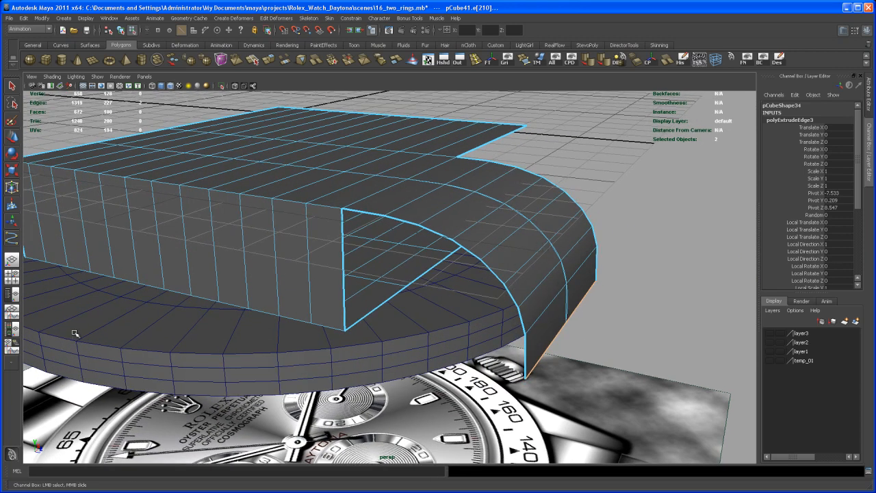